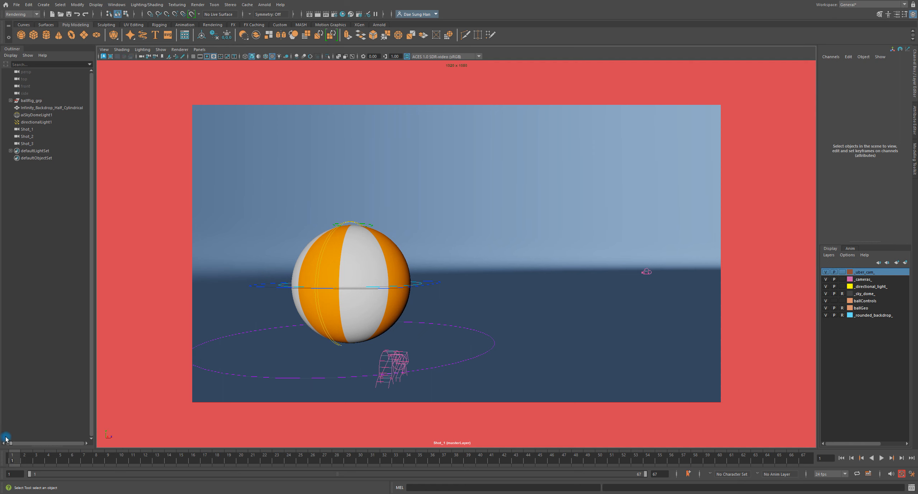
# Step: Play back the ball animation through the Shot_1 camera and stop it
pyautogui.hotkey('alt', 'v')
pyautogui.hotkey('alt', 'v')
pyautogui.click(592, 242)
# Step: Open the Camera Sequencer, dock it beneath the viewport and resize it to enlarge the camera view
pyautogui.click(113, 7)
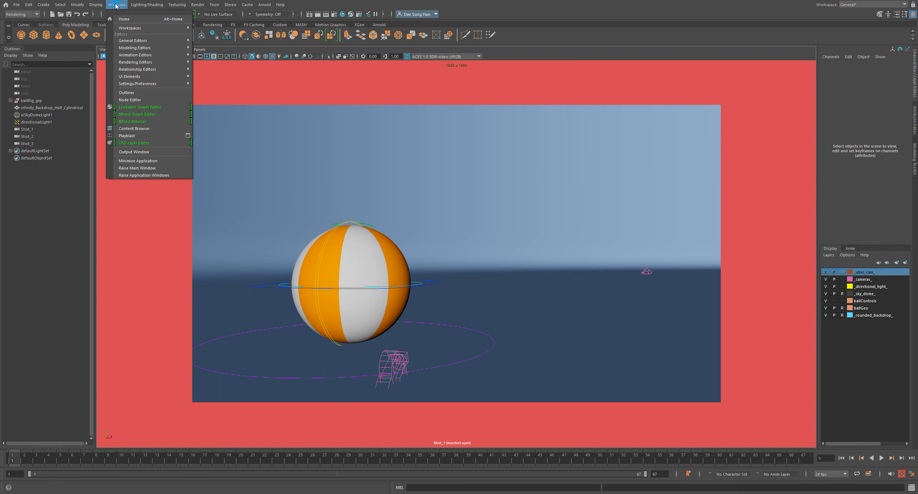
pyautogui.moveTo(127, 63)
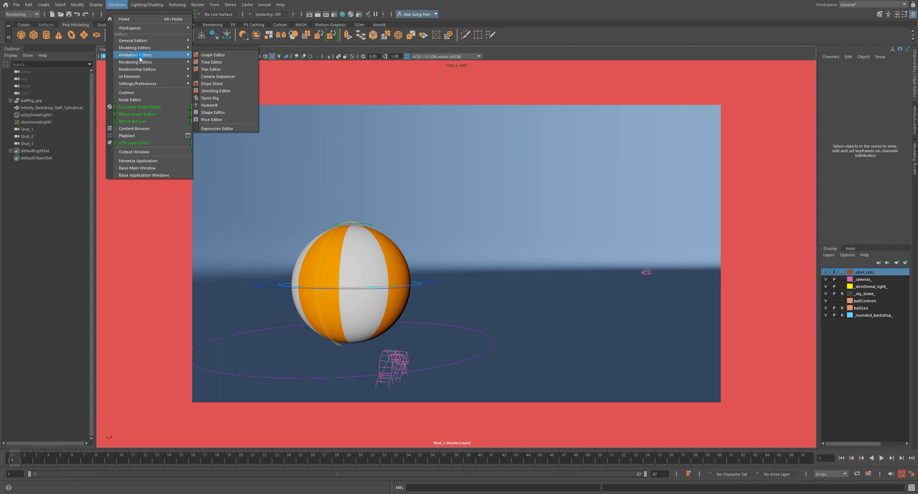
pyautogui.click(230, 76)
pyautogui.moveTo(215, 59); pyautogui.dragTo(104, 449)
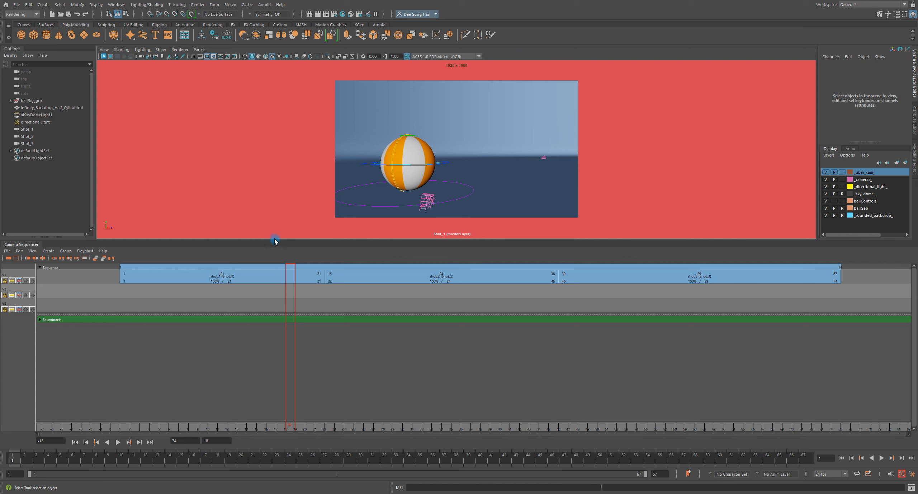
pyautogui.moveTo(276, 241); pyautogui.dragTo(266, 280)
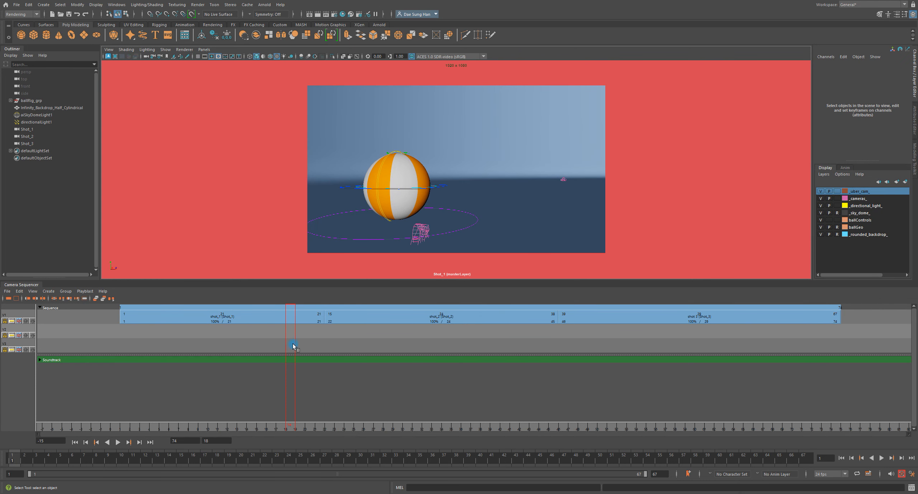
# Step: Scrub the sequence back and forth across the shots, ending at sequence frame 56
pyautogui.moveTo(296, 335)
pyautogui.mouseDown()
pyautogui.moveTo(125, 324)
pyautogui.moveTo(188, 331)
pyautogui.mouseUp()
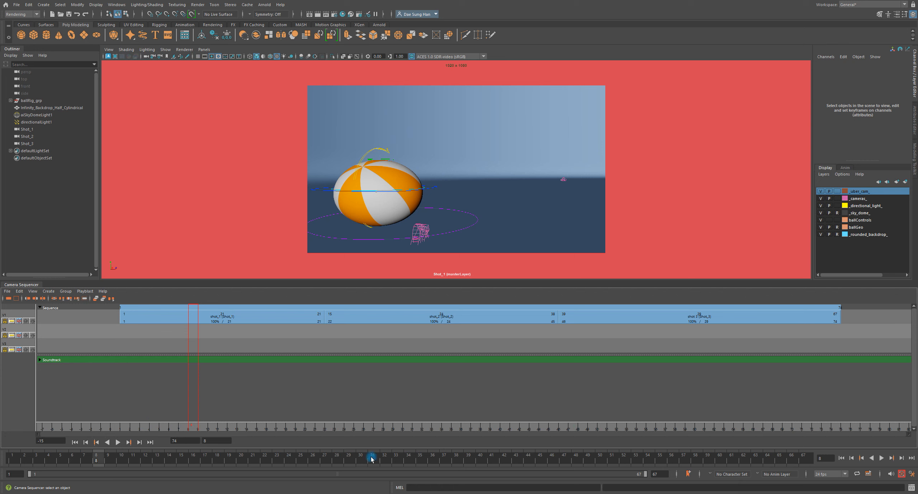
pyautogui.moveTo(188, 378)
pyautogui.mouseDown()
pyautogui.moveTo(114, 377)
pyautogui.moveTo(364, 381)
pyautogui.mouseUp()
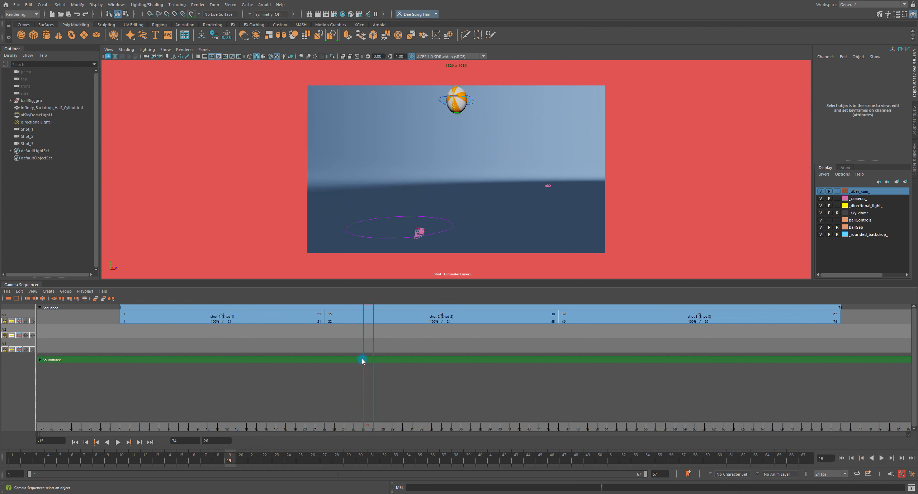
pyautogui.moveTo(365, 389)
pyautogui.mouseDown()
pyautogui.moveTo(133, 366)
pyautogui.moveTo(239, 374)
pyautogui.mouseUp()
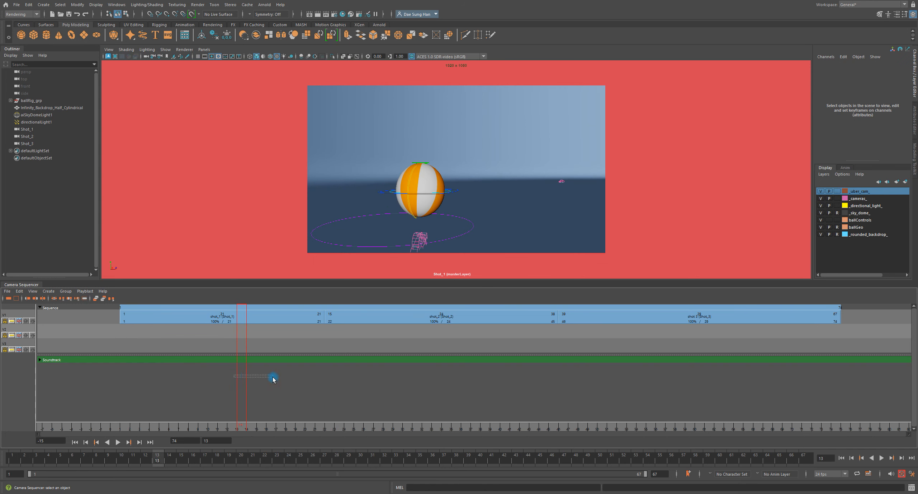
pyautogui.moveTo(239, 437)
pyautogui.mouseDown()
pyautogui.moveTo(281, 428)
pyautogui.moveTo(301, 376)
pyautogui.mouseUp()
pyautogui.moveTo(298, 424); pyautogui.dragTo(660, 426)
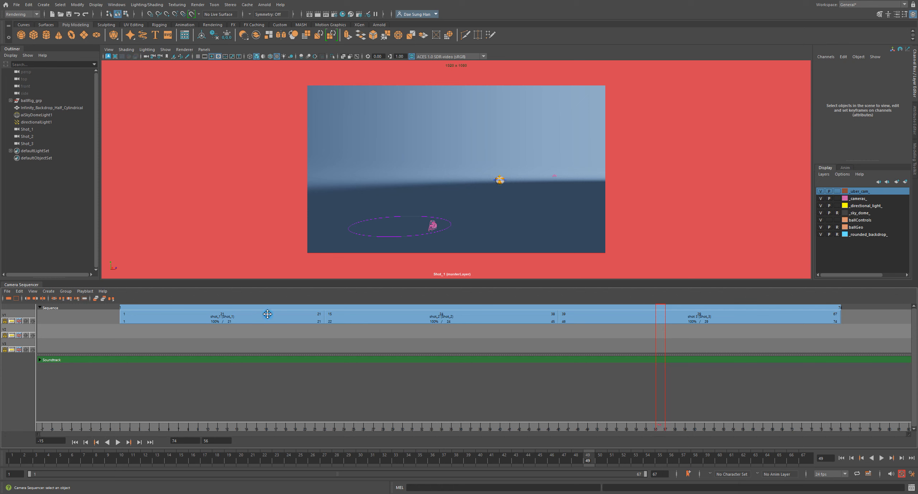
# Step: Highlight the shot_1 clip briefly, return to sequence frame 1 and play the sequence until partway through shot_3
pyautogui.click(246, 316)
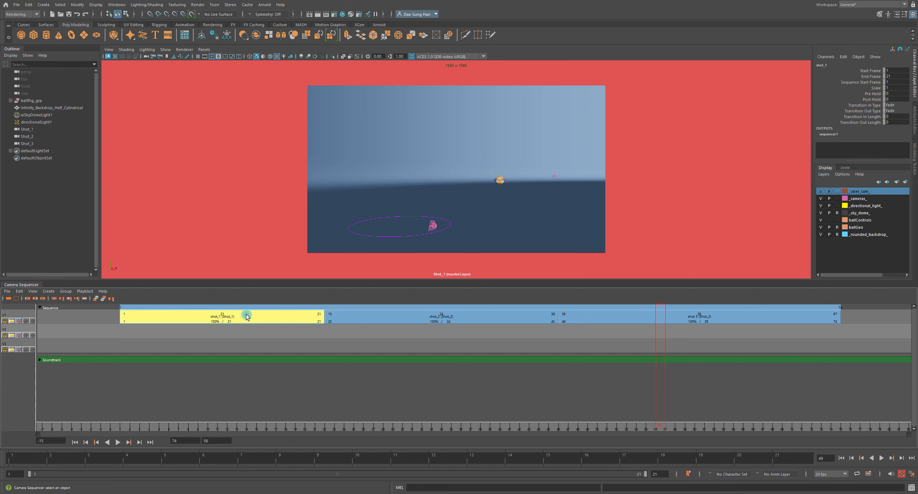
pyautogui.click(670, 364)
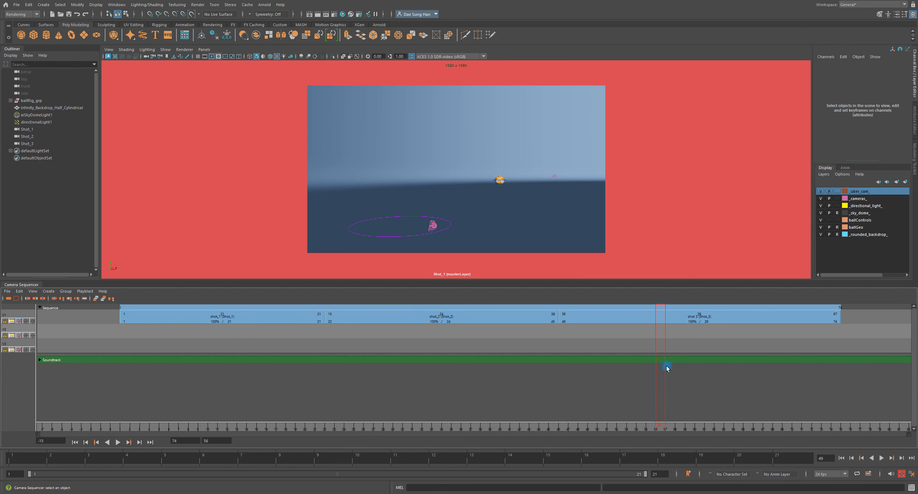
pyautogui.moveTo(653, 375)
pyautogui.mouseDown()
pyautogui.moveTo(387, 379)
pyautogui.moveTo(122, 354)
pyautogui.mouseUp()
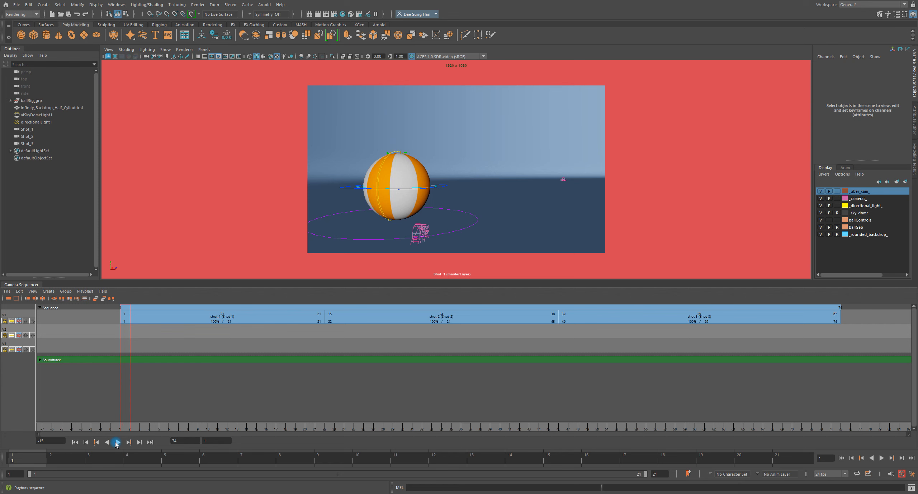
pyautogui.click(117, 442)
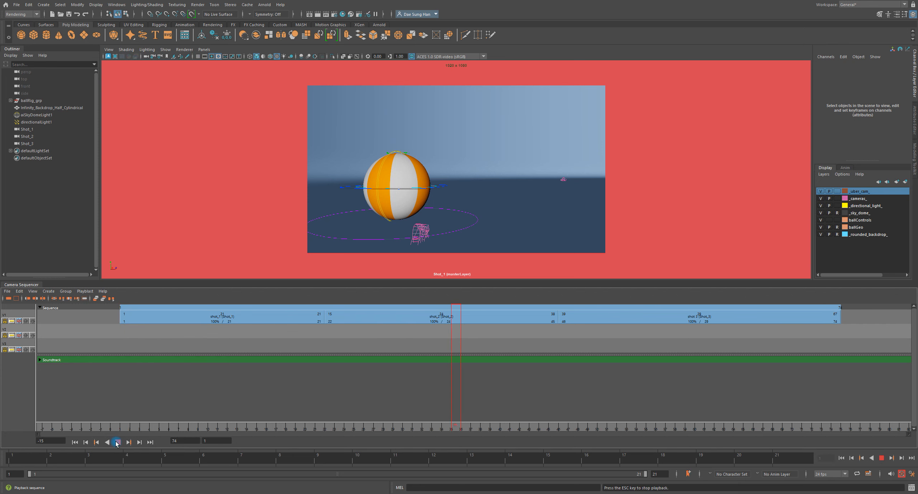
pyautogui.click(117, 442)
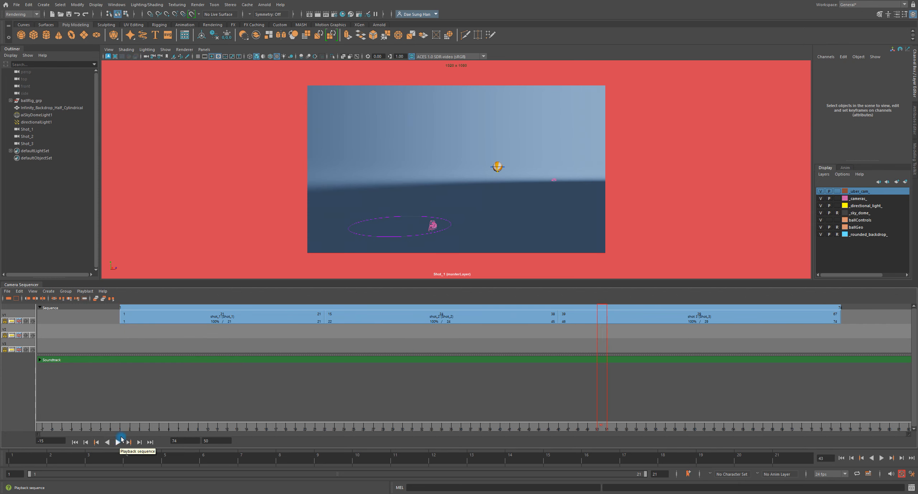
# Step: Turn on skipping gaps during sequence playback and replay the sequence from its first frame
pyautogui.click(112, 298)
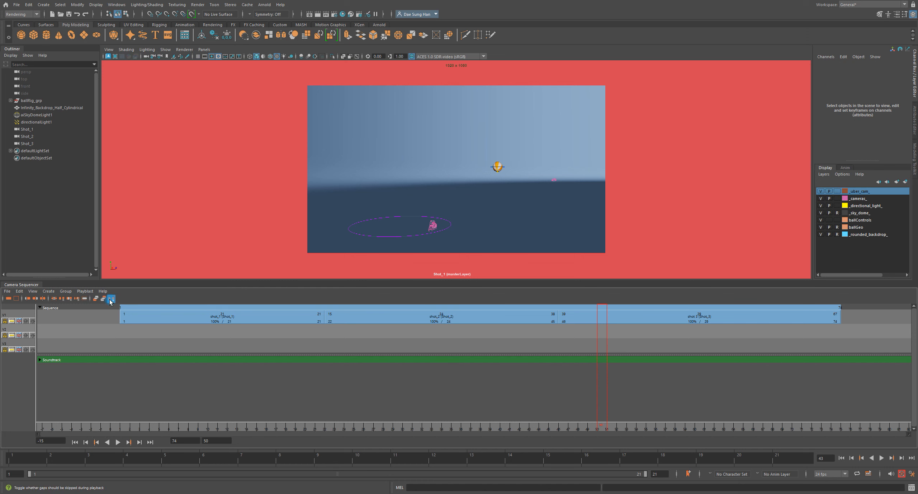
pyautogui.moveTo(146, 428); pyautogui.dragTo(126, 428)
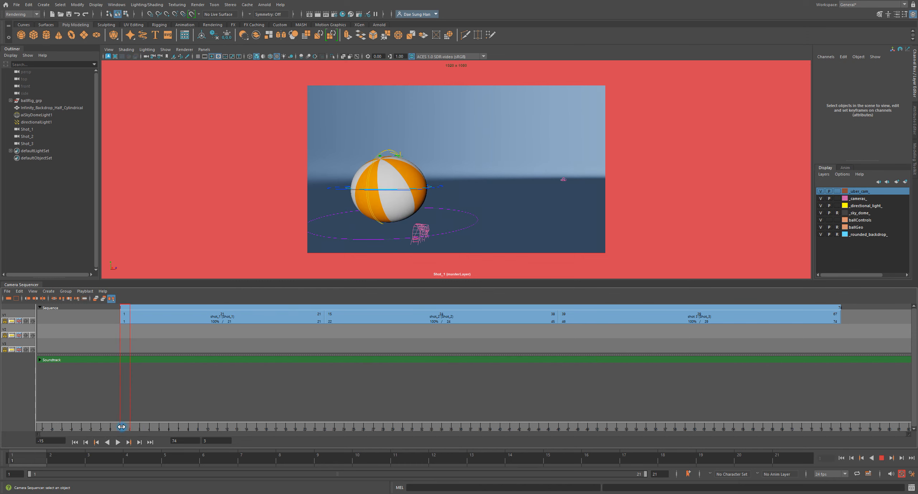
pyautogui.click(117, 443)
pyautogui.click(117, 443)
pyautogui.click(429, 207)
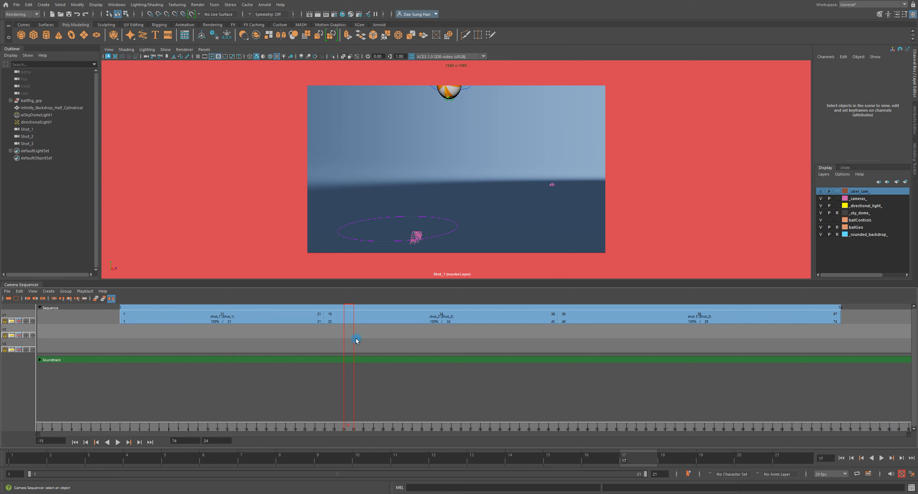
# Step: Scrub the sequence to frame 19 and step backward frame by frame to frame 1
pyautogui.moveTo(342, 337)
pyautogui.mouseDown()
pyautogui.moveTo(198, 327)
pyautogui.moveTo(300, 324)
pyautogui.mouseUp()
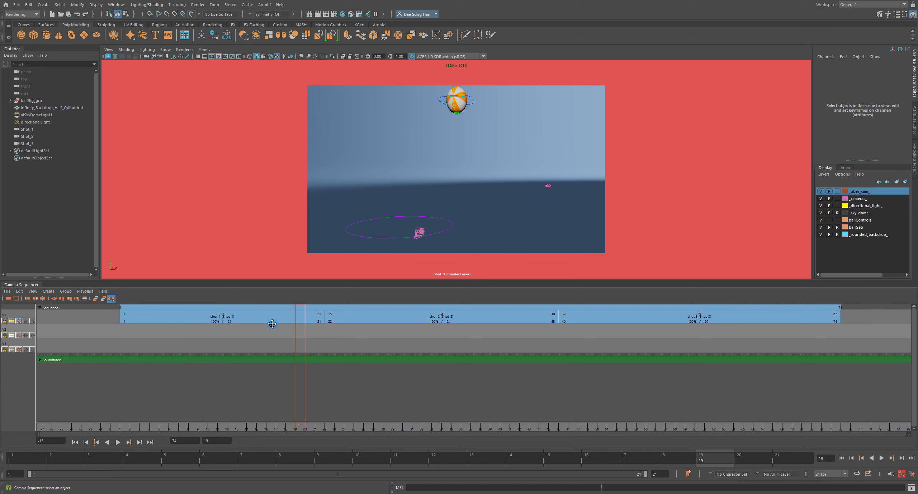
pyautogui.hotkey('alt', ',')
pyautogui.hotkey('alt', ',')
pyautogui.hotkey('alt', ',')
pyautogui.hotkey('alt', ',')
pyautogui.hotkey('alt', ',')
pyautogui.hotkey('alt', ',')
pyautogui.hotkey('alt', ',')
pyautogui.hotkey('alt', ',')
pyautogui.hotkey('alt', ',')
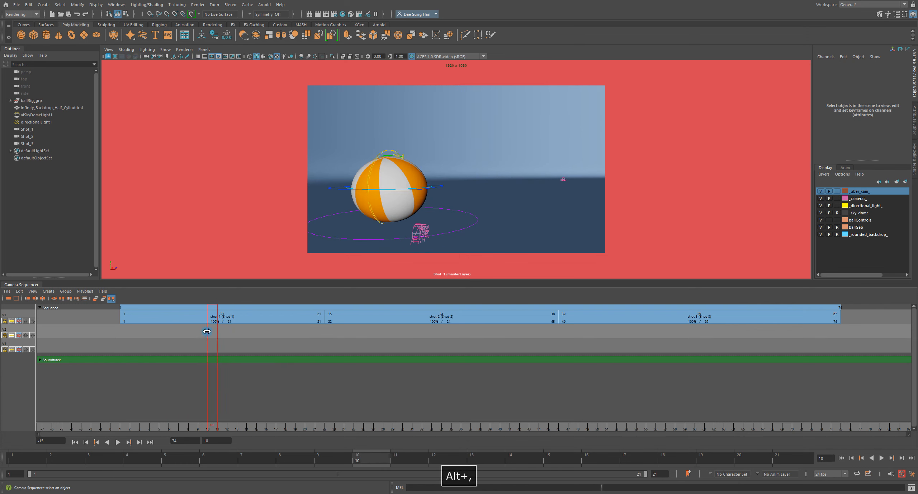
pyautogui.hotkey('alt', ',')
pyautogui.hotkey('alt', ',')
pyautogui.hotkey('alt', ',')
pyautogui.hotkey('alt', ',')
pyautogui.hotkey('alt', ',')
pyautogui.hotkey('alt', ',')
pyautogui.hotkey('alt', ',')
pyautogui.hotkey('alt', ',')
pyautogui.hotkey('alt', ',')
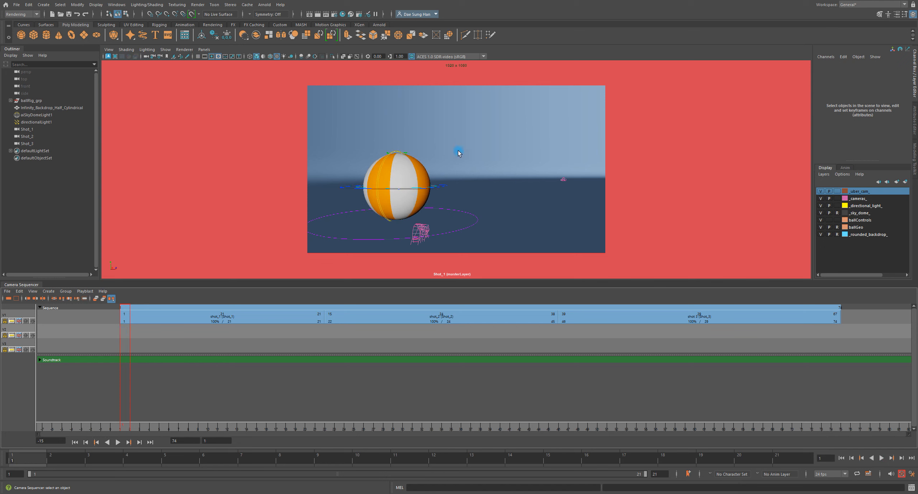
# Step: Step forward one frame at a time through the shot_1 frames to review the ball's motion
pyautogui.hotkey('alt', '.')
pyautogui.hotkey('alt', '.')
pyautogui.hotkey('alt', '.')
pyautogui.hotkey('alt', '.')
pyautogui.hotkey('alt', '.')
pyautogui.hotkey('alt', '.')
pyautogui.hotkey('alt', '.')
pyautogui.hotkey('alt', '.')
pyautogui.hotkey('alt', '.')
pyautogui.hotkey('alt', '.')
pyautogui.hotkey('alt', '.')
pyautogui.hotkey('alt', '.')
pyautogui.hotkey('alt', '.')
pyautogui.hotkey('alt', '.')
pyautogui.hotkey('alt', '.')
pyautogui.hotkey('alt', '.')
pyautogui.hotkey('alt', '.')
pyautogui.hotkey('alt', '.')
pyautogui.hotkey('alt', '.')
pyautogui.hotkey('alt', '.')
pyautogui.hotkey('alt', '.')
pyautogui.hotkey('alt', '.')
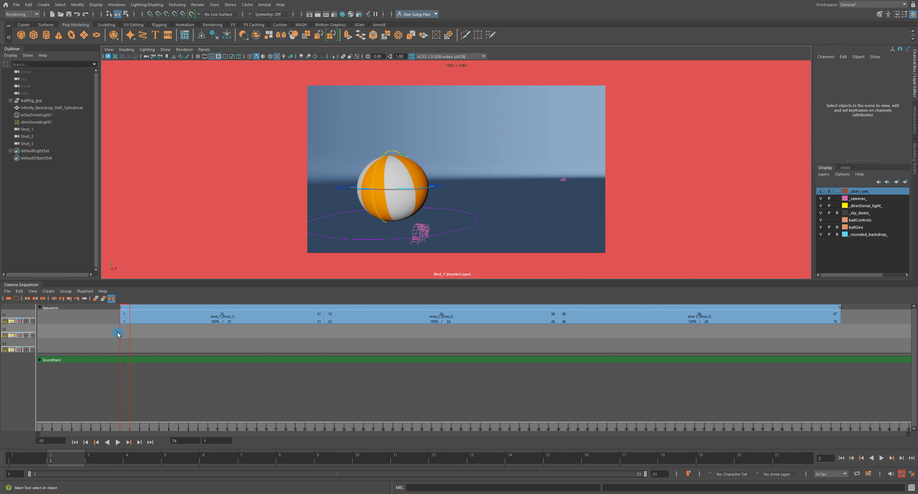
# Step: Scrub from the start of shot_1 to its last frame, 21, and briefly run playback
pyautogui.moveTo(118, 334); pyautogui.dragTo(318, 321)
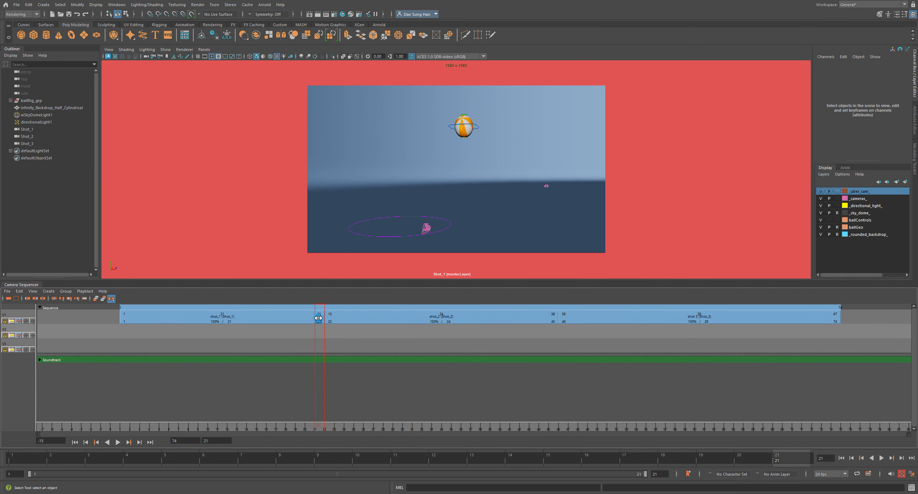
pyautogui.click(322, 338)
pyautogui.hotkey('alt', 'v')
pyautogui.hotkey('alt', 'v')
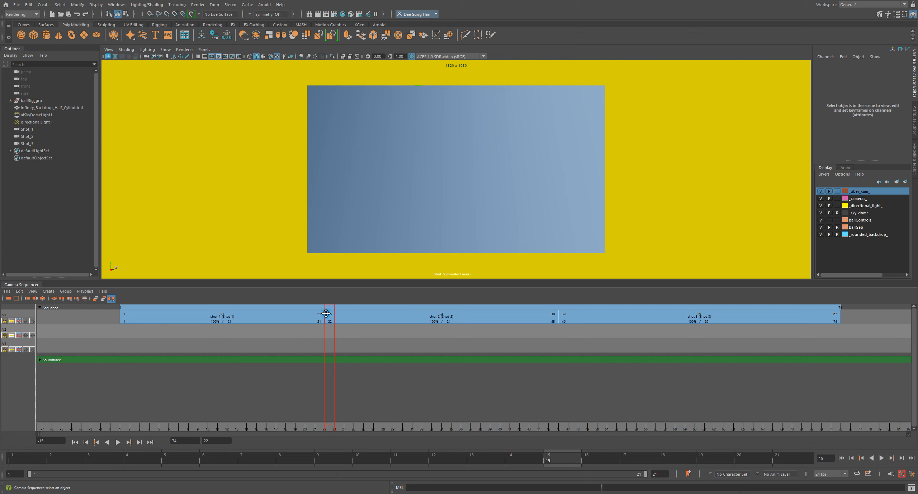
# Step: Compare the shot_1 and shot_2 clips and move the playhead back to sequence frame 21
pyautogui.click(280, 314)
pyautogui.click(358, 317)
pyautogui.click(270, 316)
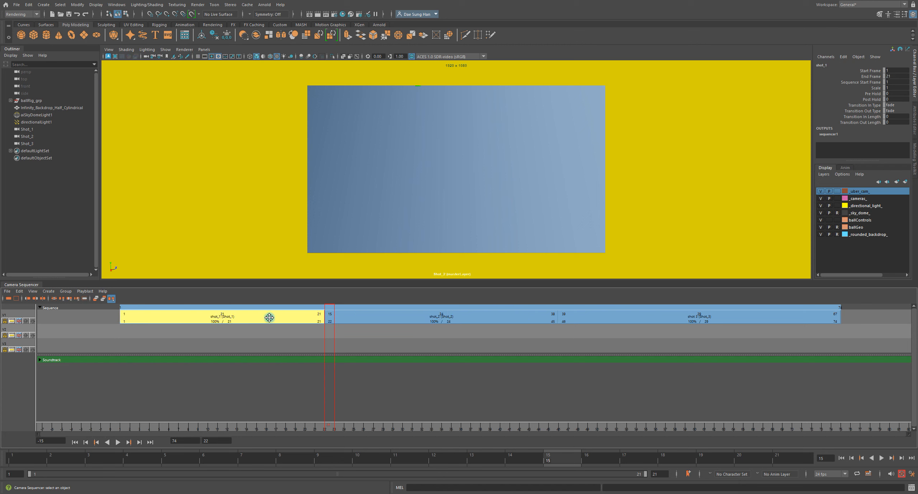
pyautogui.moveTo(324, 334)
pyautogui.mouseDown()
pyautogui.moveTo(308, 332)
pyautogui.moveTo(315, 332)
pyautogui.mouseUp()
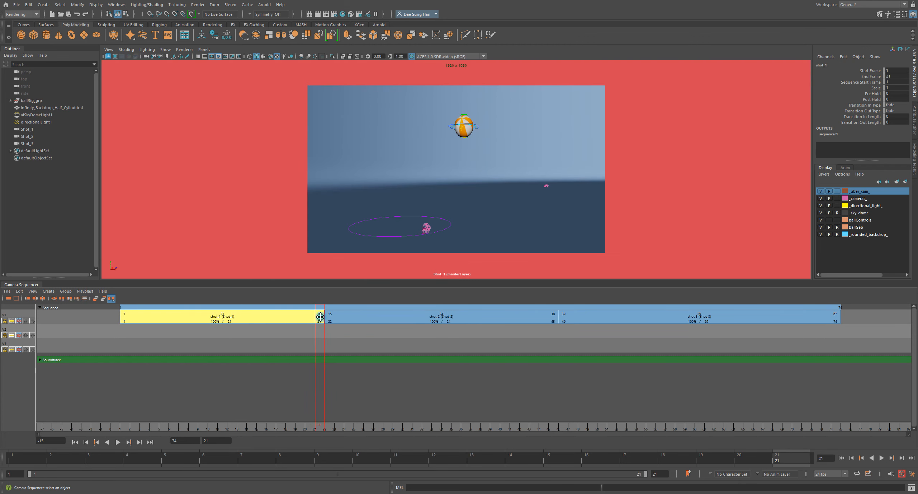
pyautogui.moveTo(316, 326)
pyautogui.mouseDown()
pyautogui.moveTo(226, 325)
pyautogui.moveTo(314, 329)
pyautogui.mouseUp()
# Step: Select the Shot_1 camera and display its Film Back attributes with the Camera Attributes section collapsed
pyautogui.click(146, 57)
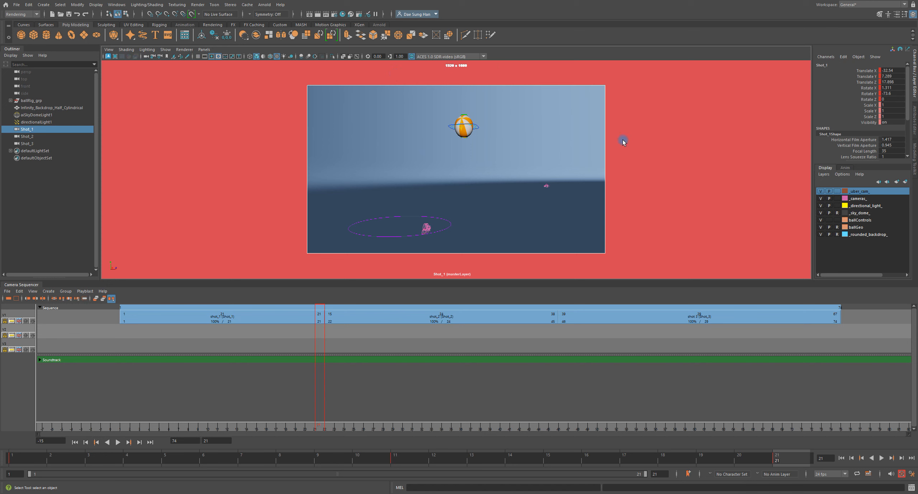
pyautogui.click(914, 115)
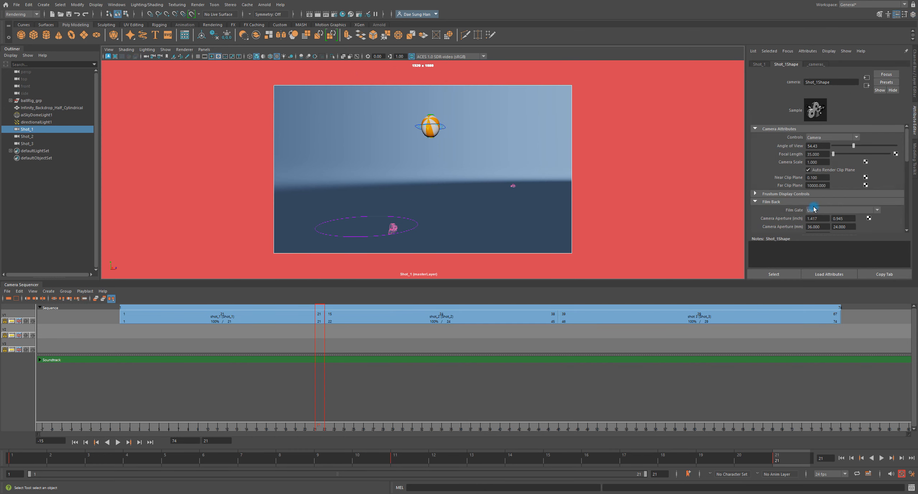
pyautogui.scroll(-3, 789, 199)
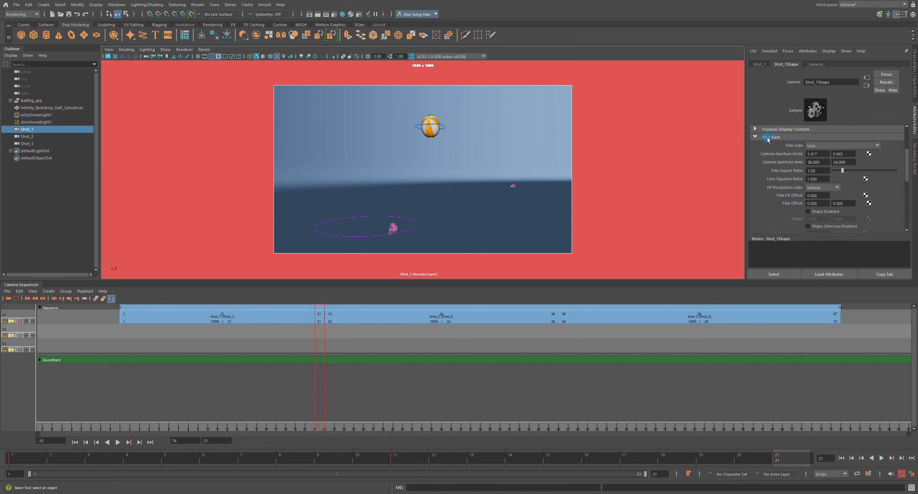
pyautogui.scroll(3, 780, 172)
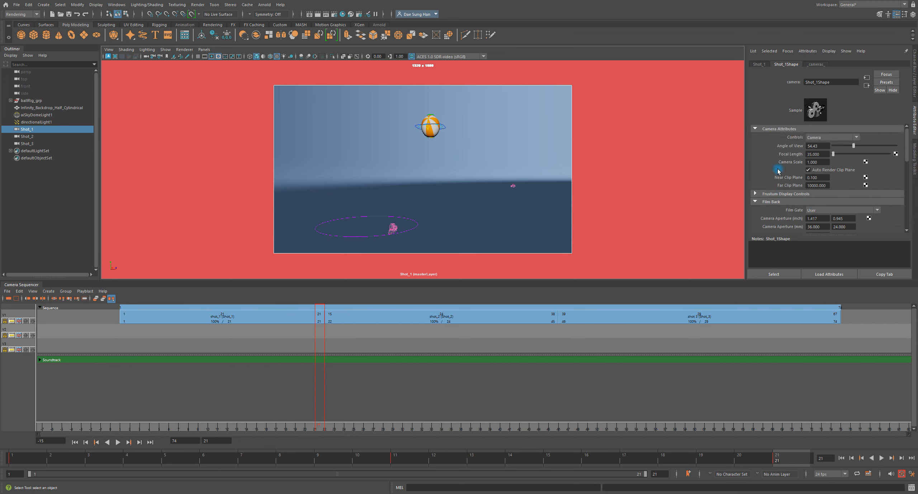
pyautogui.click(770, 129)
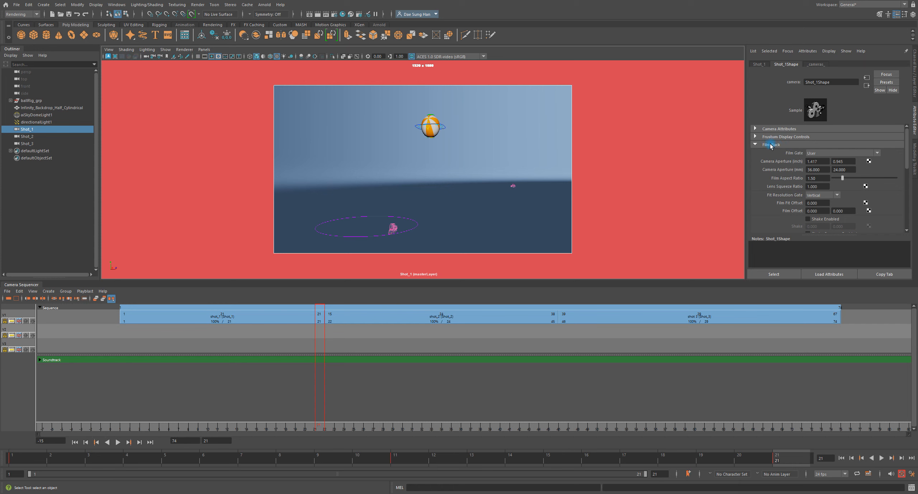
# Step: Try a Horizontal Fit Resolution Gate on the Shot_1 camera and restore it to Vertical
pyautogui.click(820, 196)
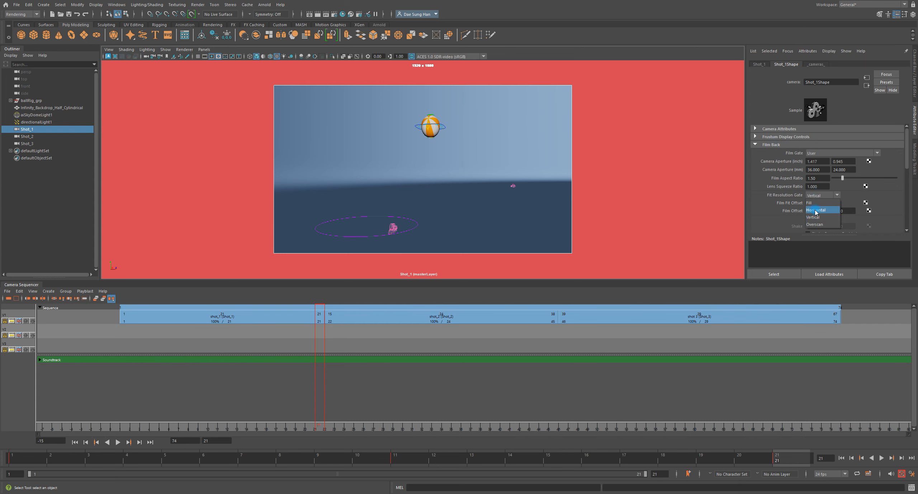
pyautogui.click(817, 210)
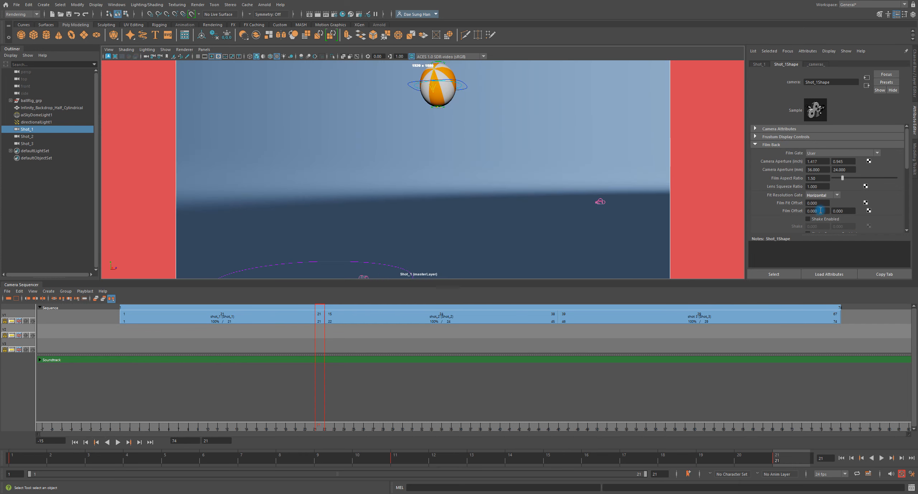
pyautogui.click(807, 195)
pyautogui.click(820, 216)
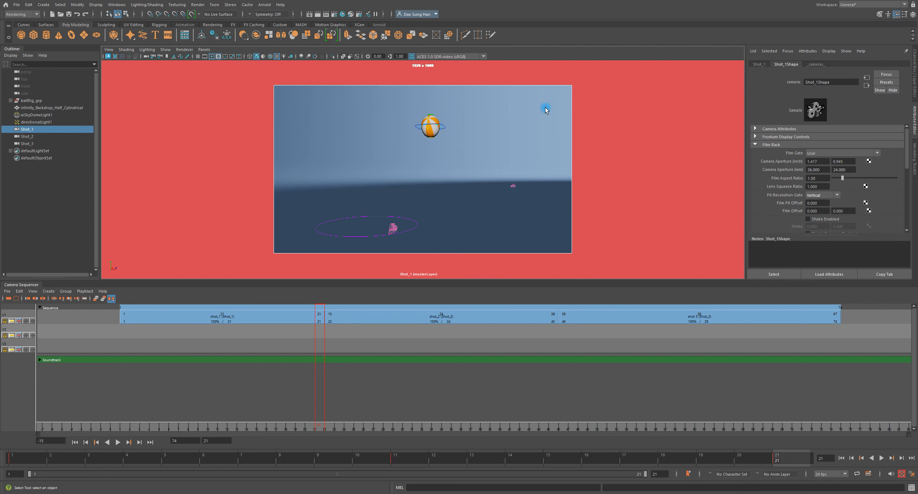
# Step: Look through the Object Display, Orthographic Views and Movement Options sections of the Shot_1 camera's shape attributes
pyautogui.scroll(-4, 834, 195)
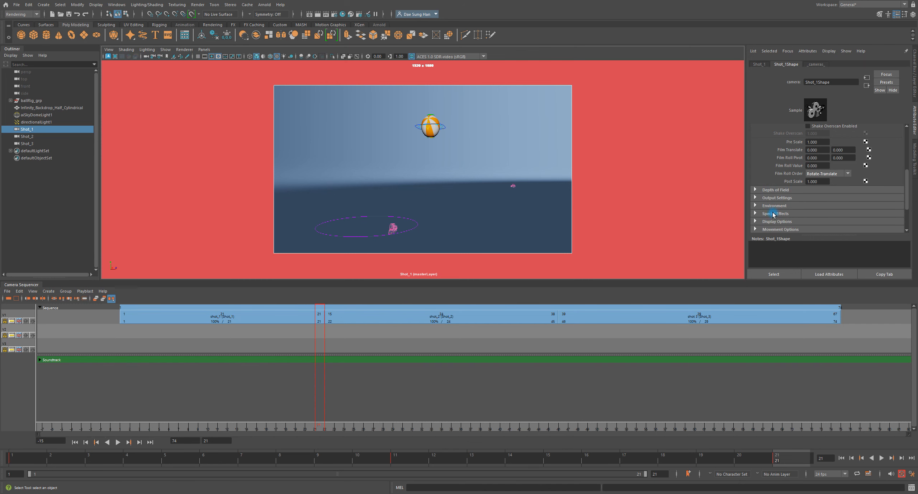
pyautogui.scroll(-3, 781, 205)
pyautogui.click(782, 197)
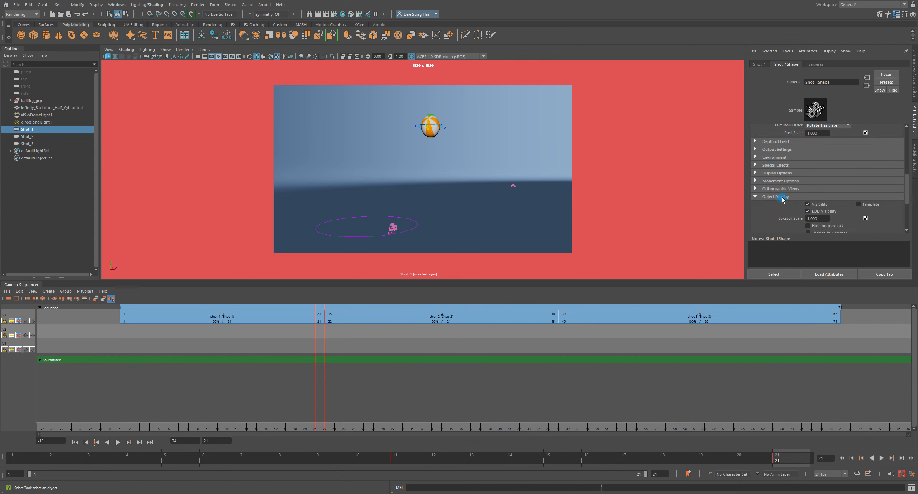
pyautogui.scroll(-1, 783, 207)
pyautogui.click(776, 176)
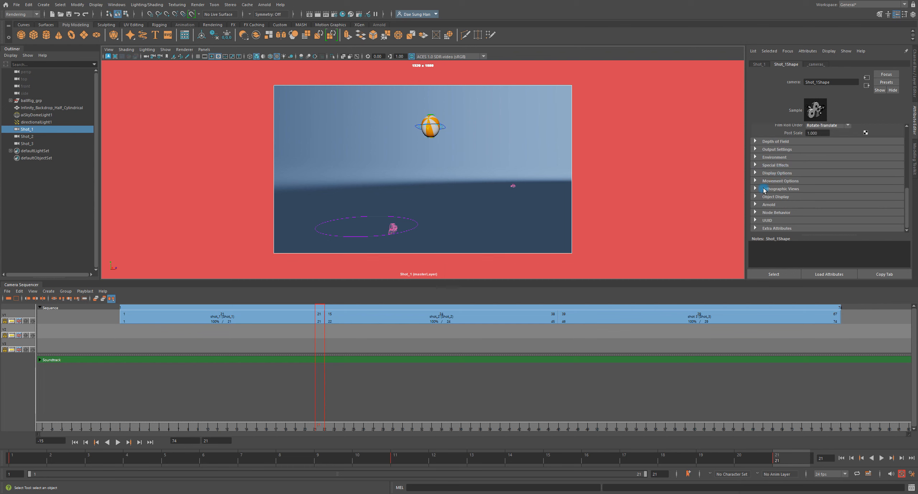
pyautogui.click(781, 189)
pyautogui.click(782, 189)
pyautogui.click(782, 181)
pyautogui.click(781, 181)
# Step: Examine the Gate Mask Opacity and Gate Mask Color in the Shot_1 camera's Display Options, and collapse that section
pyautogui.click(782, 173)
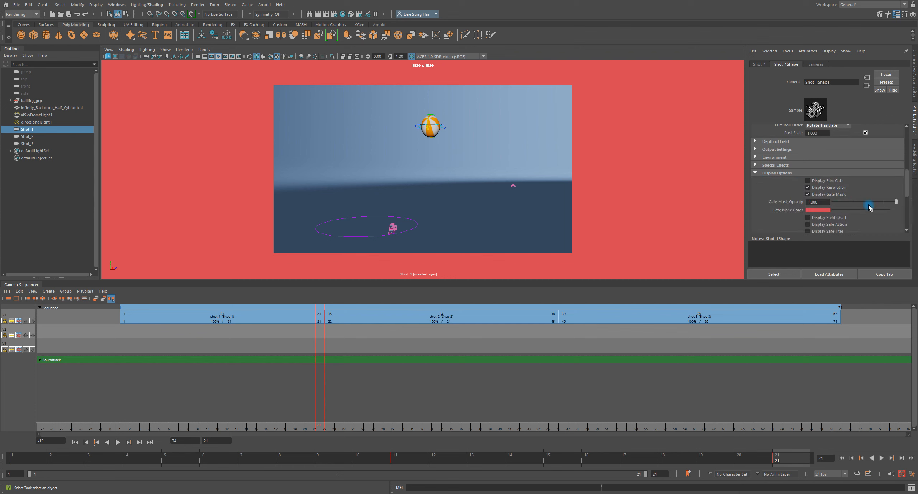
pyautogui.scroll(-1, 832, 222)
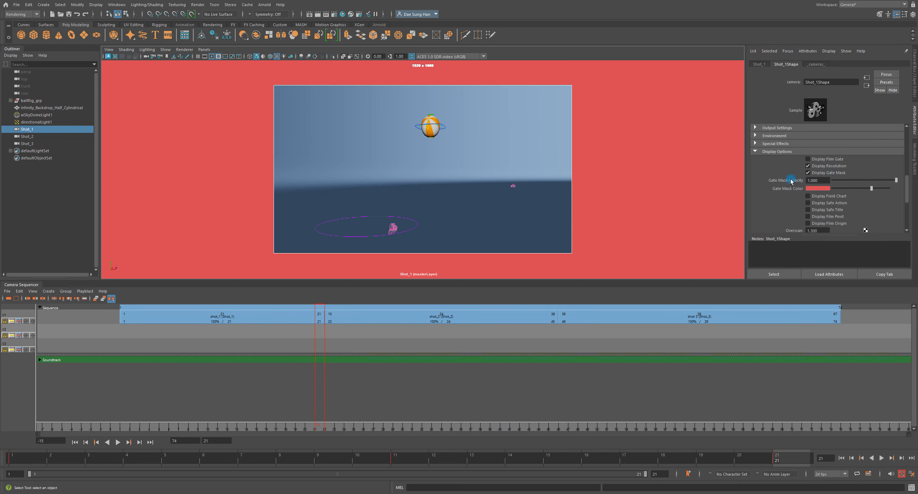
pyautogui.moveTo(897, 180)
pyautogui.mouseDown()
pyautogui.moveTo(829, 180)
pyautogui.moveTo(896, 181)
pyautogui.mouseUp()
pyautogui.click(778, 151)
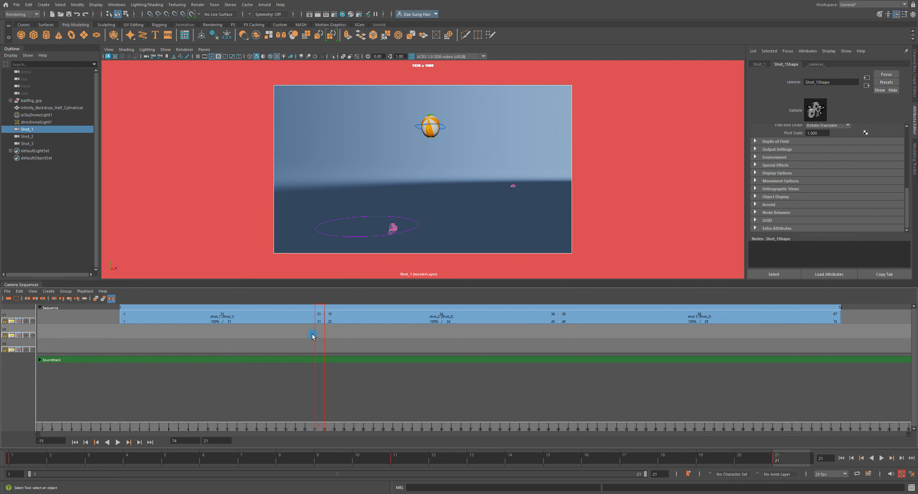
# Step: Move the sequencer playhead to frame 22, select the Shot_2 camera and play the sequence from the start of shot_2
pyautogui.moveTo(314, 334); pyautogui.dragTo(325, 334)
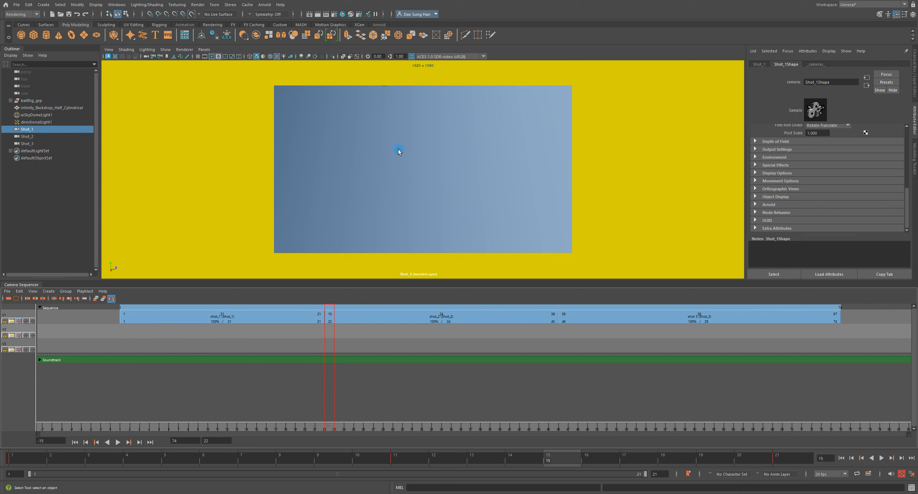
pyautogui.click(436, 315)
pyautogui.moveTo(36, 136); pyautogui.dragTo(337, 333)
pyautogui.moveTo(329, 422)
pyautogui.mouseDown()
pyautogui.moveTo(322, 412)
pyautogui.moveTo(441, 412)
pyautogui.moveTo(453, 403)
pyautogui.moveTo(324, 390)
pyautogui.mouseUp()
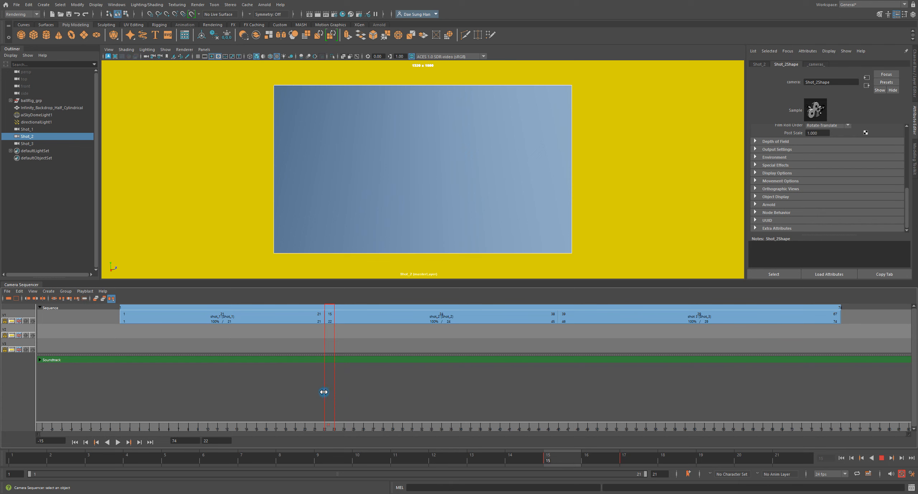
pyautogui.hotkey('alt', 'v')
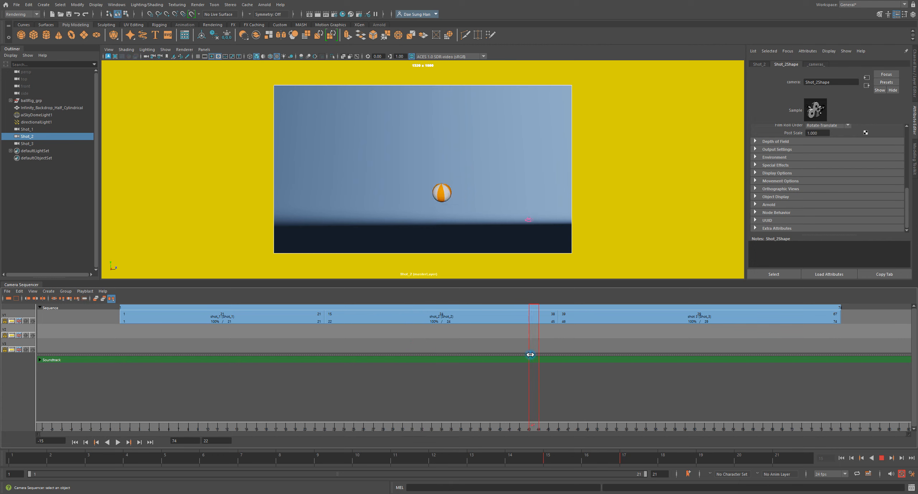
# Step: Inspect the shot_2 clip's shot attributes, return the playhead to sequence frame 22 and deselect the clip
pyautogui.moveTo(545, 355); pyautogui.dragTo(348, 358)
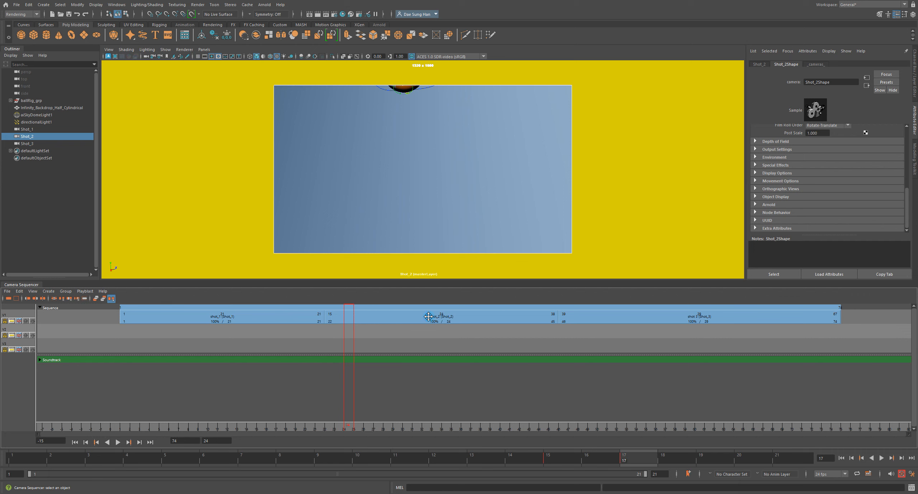
pyautogui.click(331, 322)
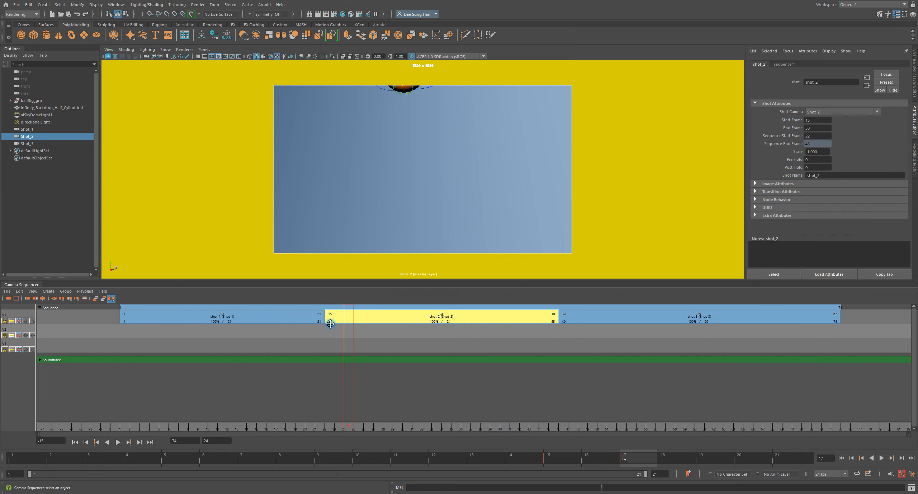
pyautogui.moveTo(345, 379); pyautogui.dragTo(324, 376)
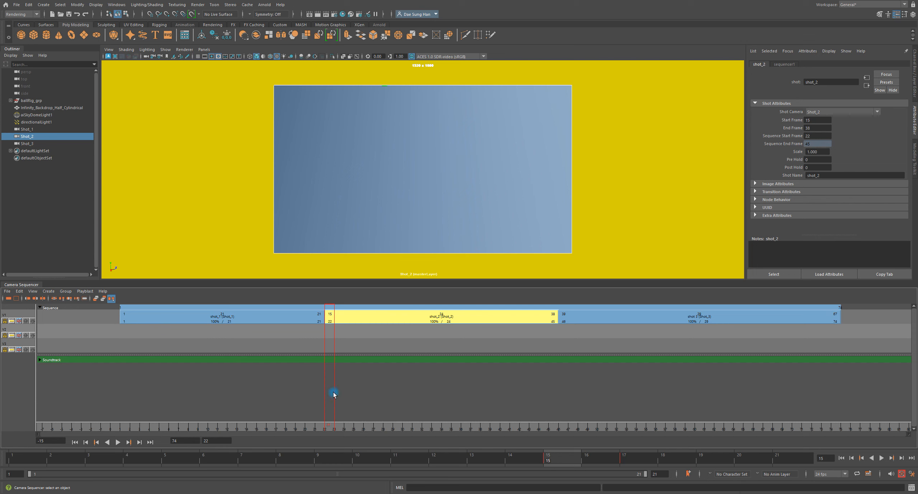
pyautogui.click(333, 332)
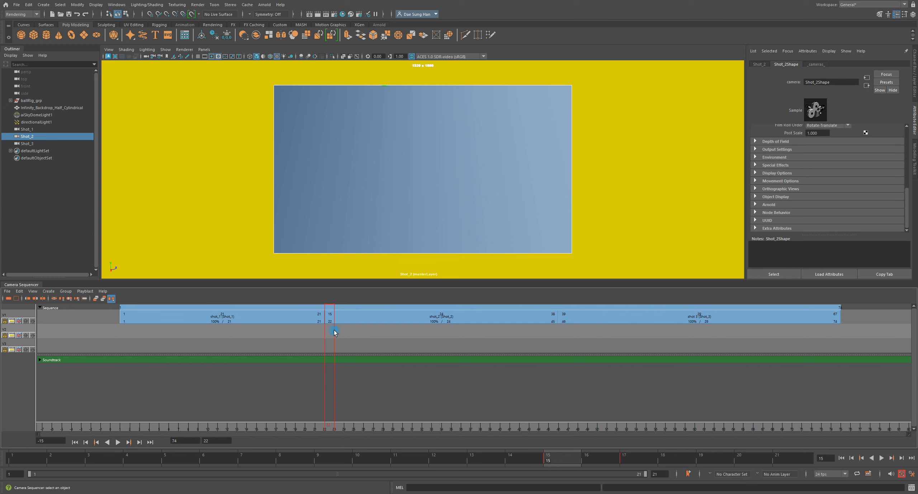
# Step: Play and scrub shot_2 to sequence frame 45, check the clip's attributes and move the playhead back to frame 22
pyautogui.hotkey('alt', 'v')
pyautogui.moveTo(324, 331); pyautogui.dragTo(553, 333)
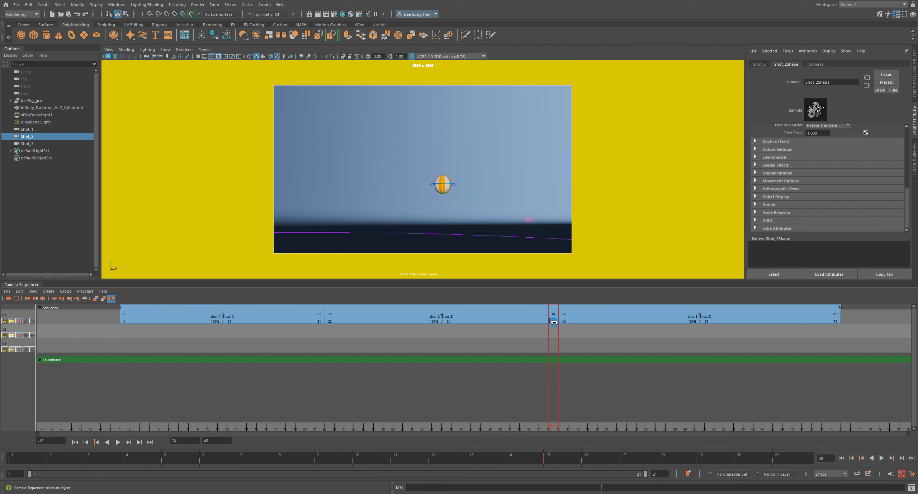
pyautogui.click(556, 313)
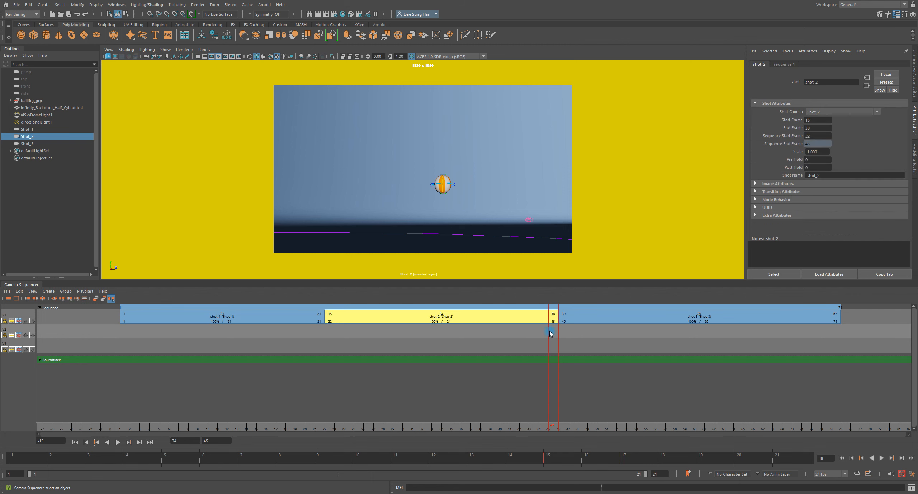
pyautogui.moveTo(551, 333); pyautogui.dragTo(328, 336)
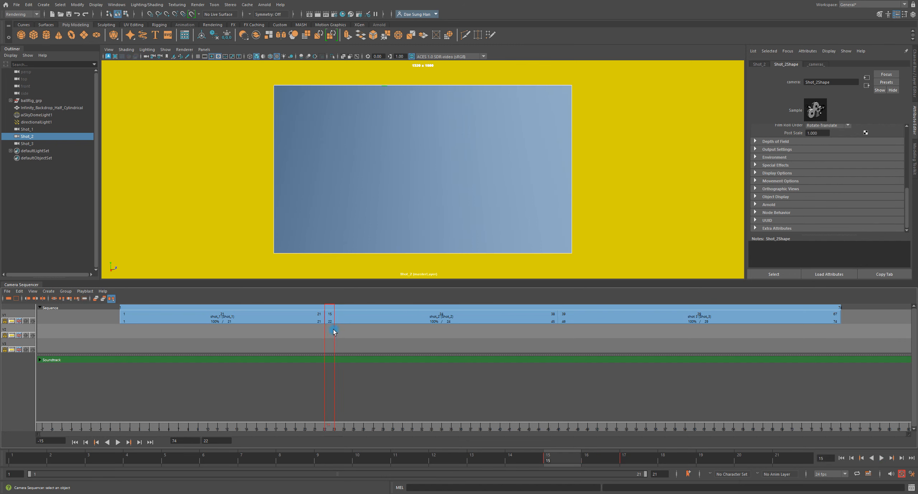
# Step: Scrub shot_2 to its last frame again, recheck the clip's frame range and move the playhead back to sequence frame 24
pyautogui.moveTo(328, 426); pyautogui.dragTo(553, 425)
pyautogui.click(554, 313)
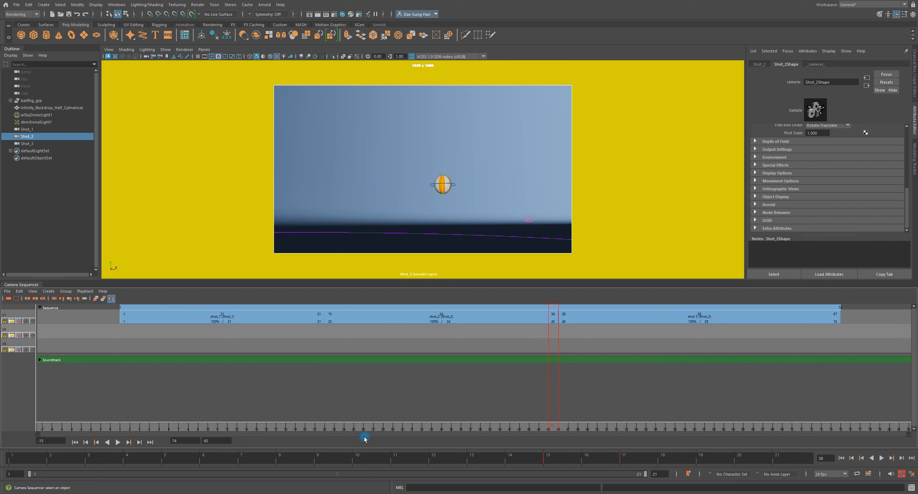
pyautogui.click(555, 318)
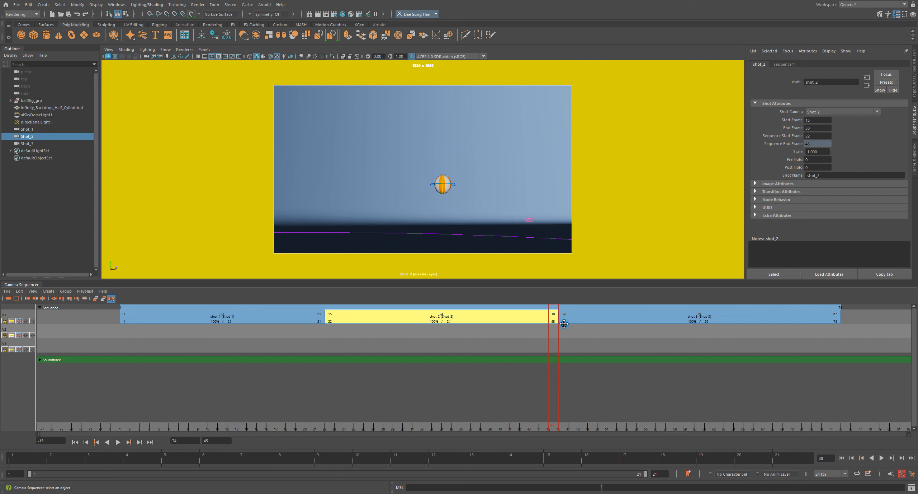
pyautogui.moveTo(549, 333); pyautogui.dragTo(346, 330)
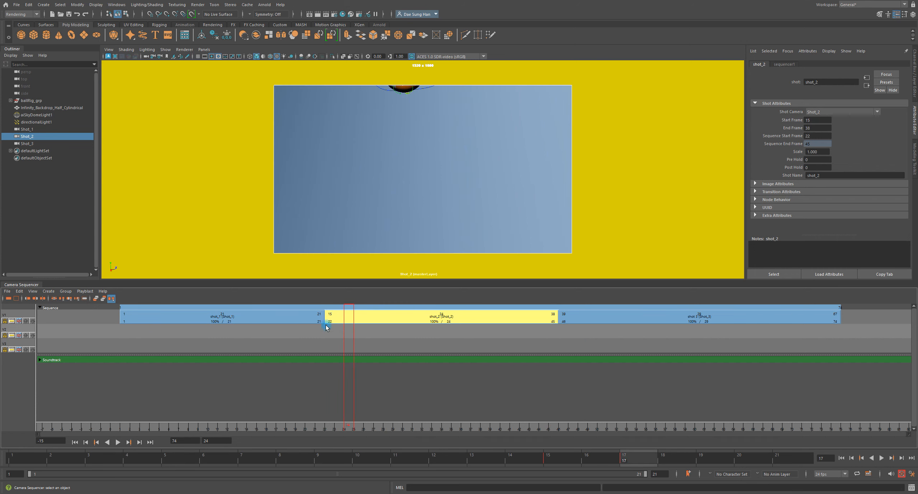
pyautogui.click(356, 335)
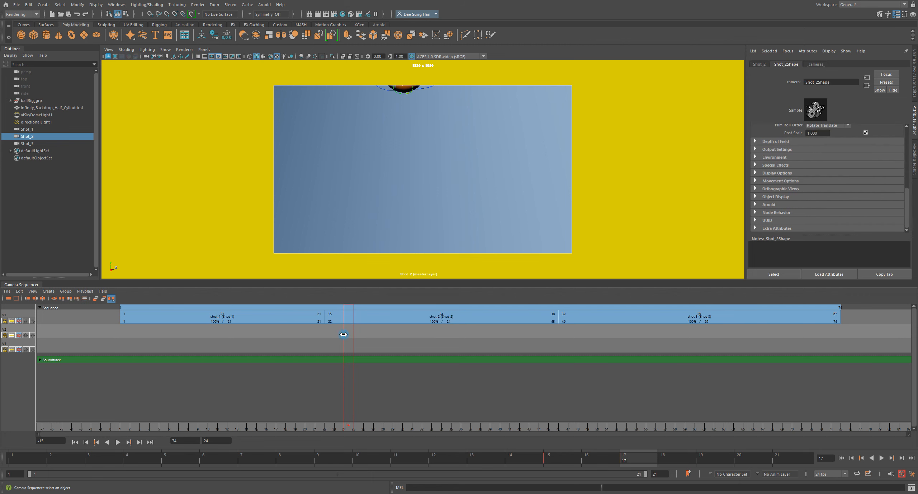
# Step: Scrub on to the end of shot_3 at sequence frame 74, play shot_2 and bring the playhead to sequence frame 1
pyautogui.moveTo(343, 334); pyautogui.dragTo(836, 325)
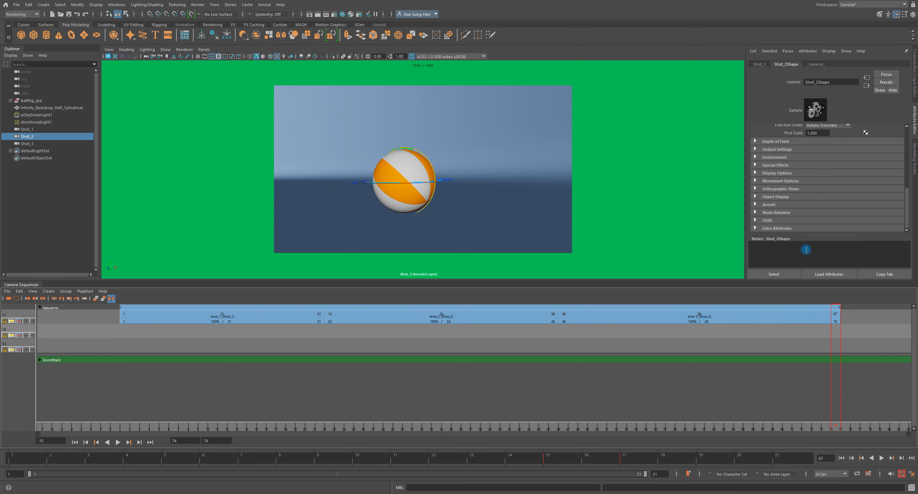
pyautogui.moveTo(832, 336); pyautogui.dragTo(349, 321)
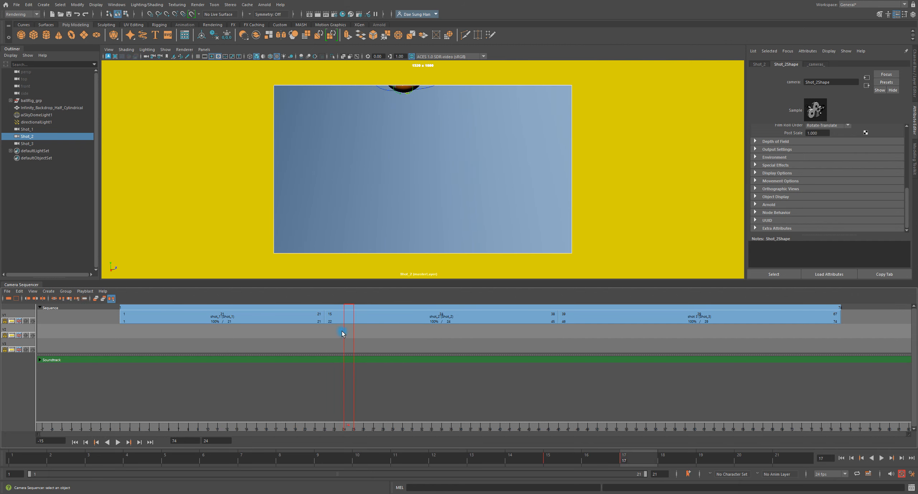
pyautogui.hotkey('alt', 'v')
pyautogui.moveTo(438, 337); pyautogui.dragTo(122, 324)
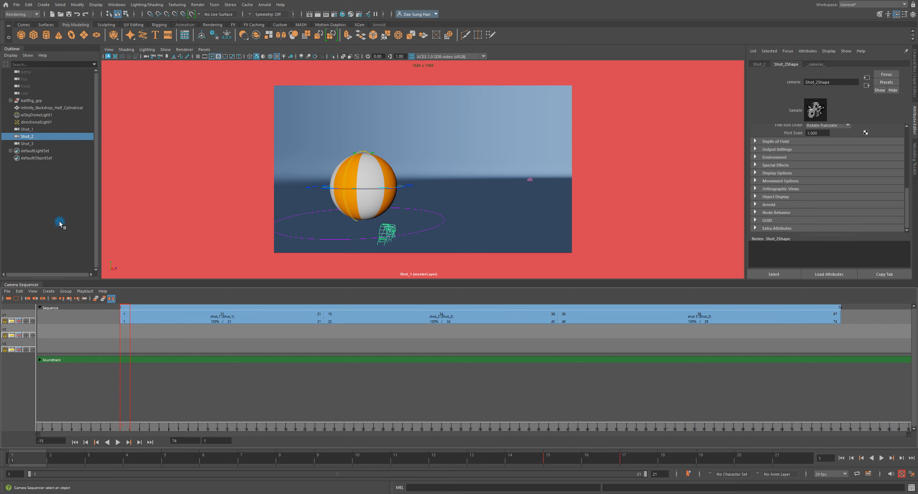
# Step: Clear the selection, open the Render Settings and Render Setup windows and arrange them on either side of the viewport
pyautogui.click(43, 210)
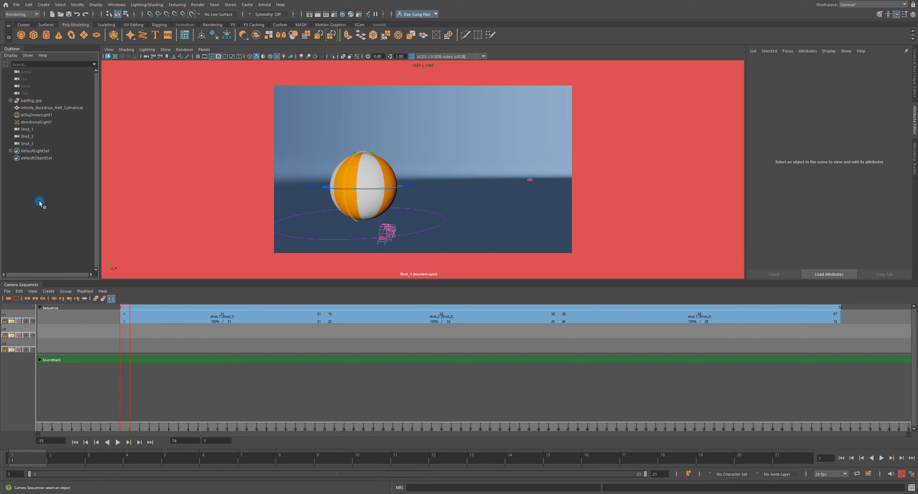
pyautogui.click(335, 15)
pyautogui.moveTo(134, 60)
pyautogui.mouseDown()
pyautogui.moveTo(188, 71)
pyautogui.moveTo(132, 55)
pyautogui.mouseUp()
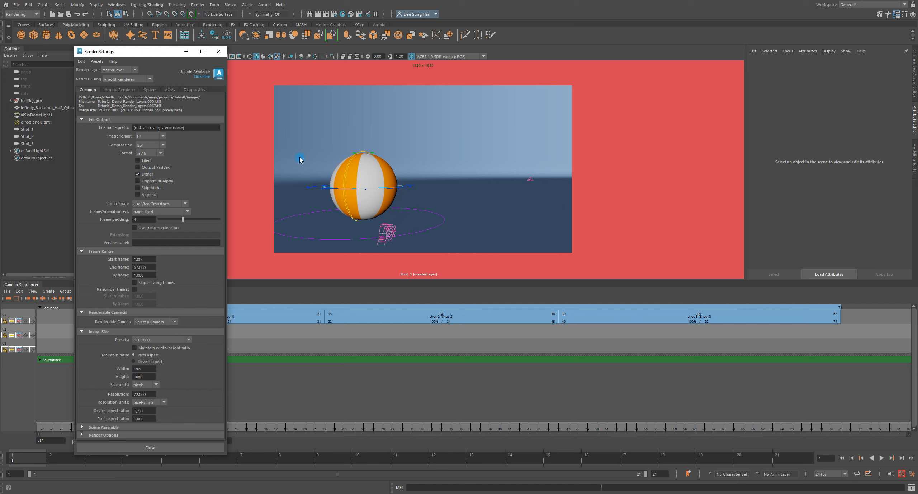
pyautogui.click(360, 15)
pyautogui.moveTo(293, 57); pyautogui.dragTo(674, 54)
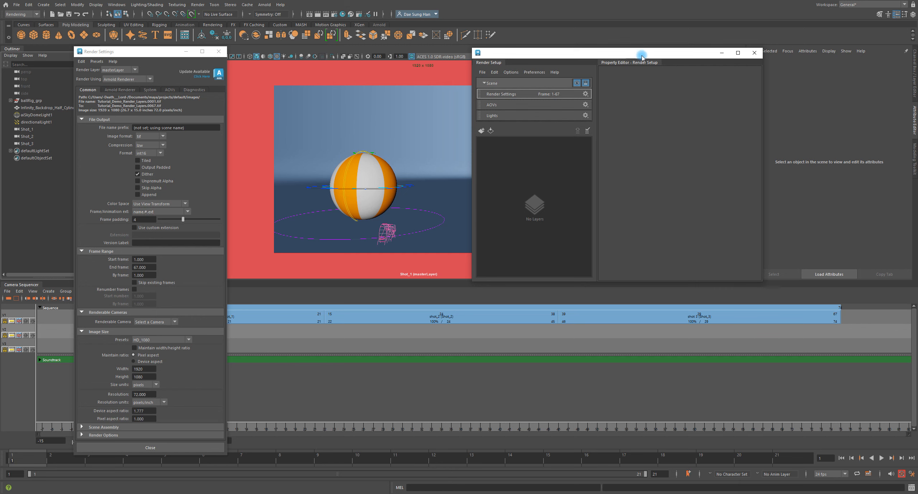
pyautogui.moveTo(639, 54); pyautogui.dragTo(613, 52)
pyautogui.moveTo(572, 101); pyautogui.dragTo(587, 101)
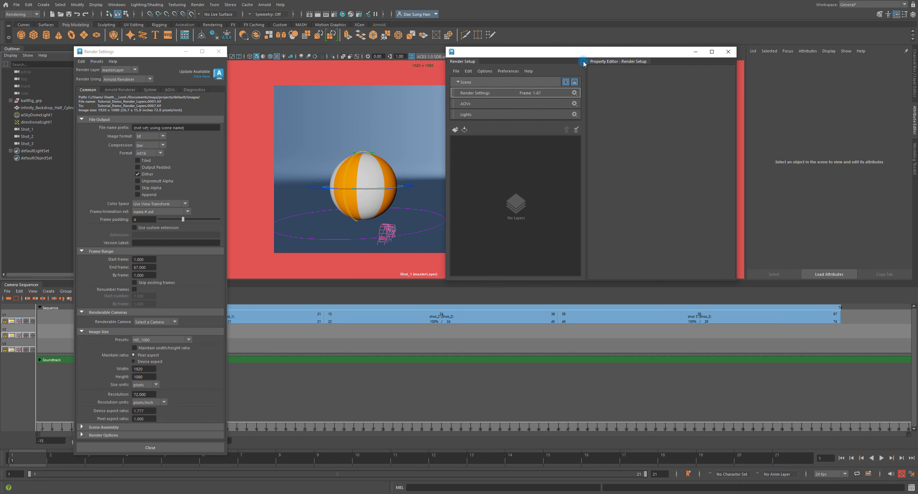
pyautogui.moveTo(585, 52); pyautogui.dragTo(595, 52)
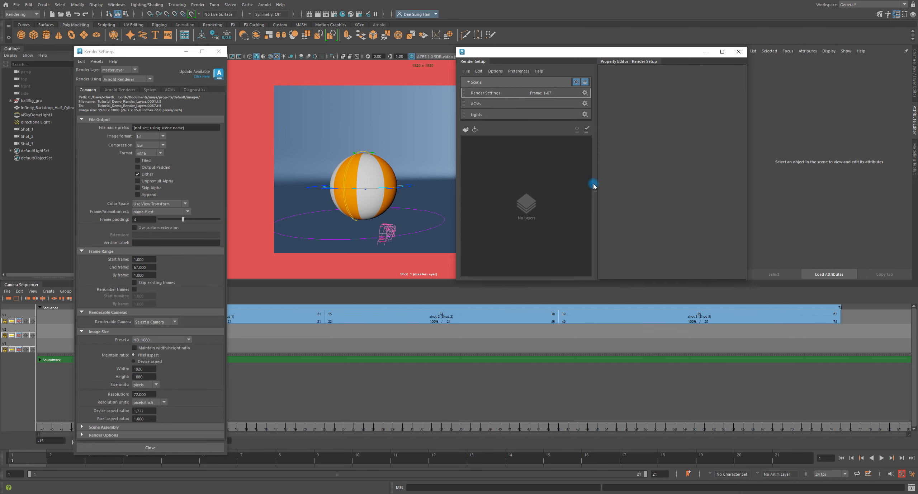
pyautogui.click(547, 170)
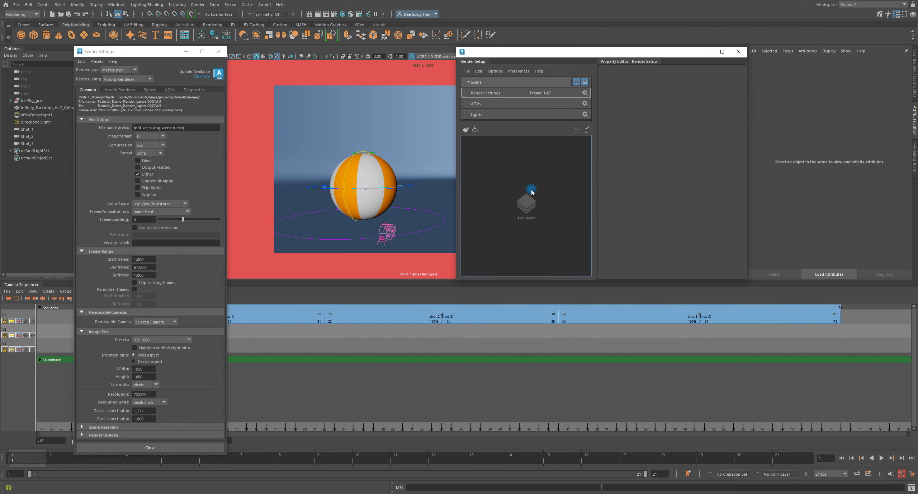
# Step: Create a new render layer in Render Setup and name it RenderLayer_1
pyautogui.click(466, 130)
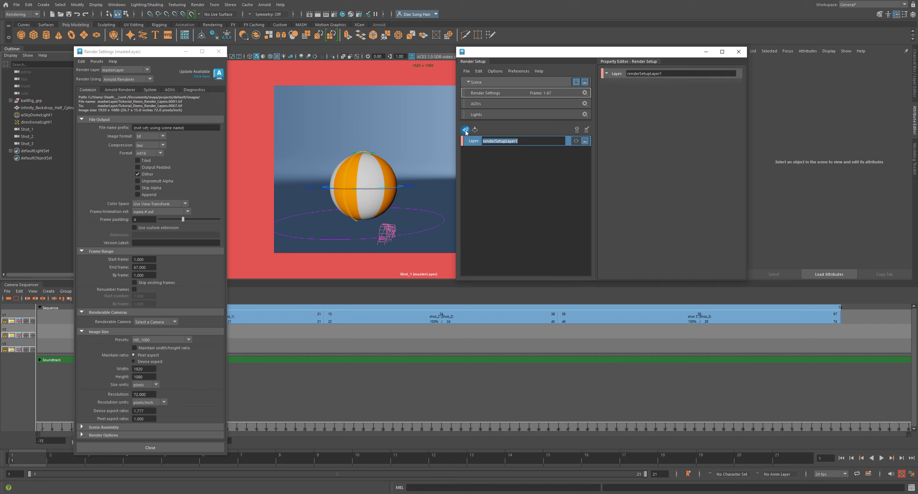
pyautogui.doubleClick(506, 141)
pyautogui.click(482, 141)
pyautogui.press('Delete')
pyautogui.write('R')
pyautogui.click(507, 140)
pyautogui.press('BackSpace')
pyautogui.press('BackSpace')
pyautogui.press('BackSpace')
pyautogui.press('BackSpace')
pyautogui.press('BackSpace')
pyautogui.write('_')
pyautogui.press('Return')
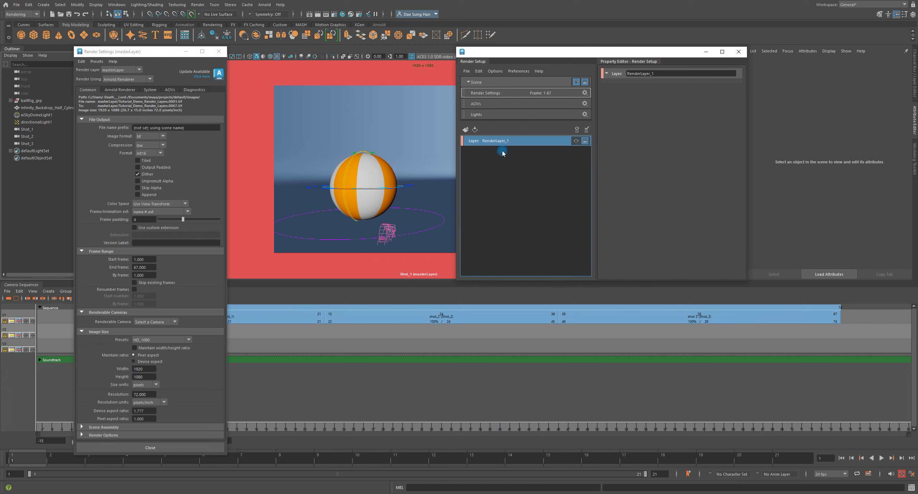
# Step: Try RenderLayer_1 as the visible layer, restore the Scene layer as visible and renderable, and select RenderLayer_1
pyautogui.click(612, 79)
pyautogui.click(511, 140)
pyautogui.click(578, 82)
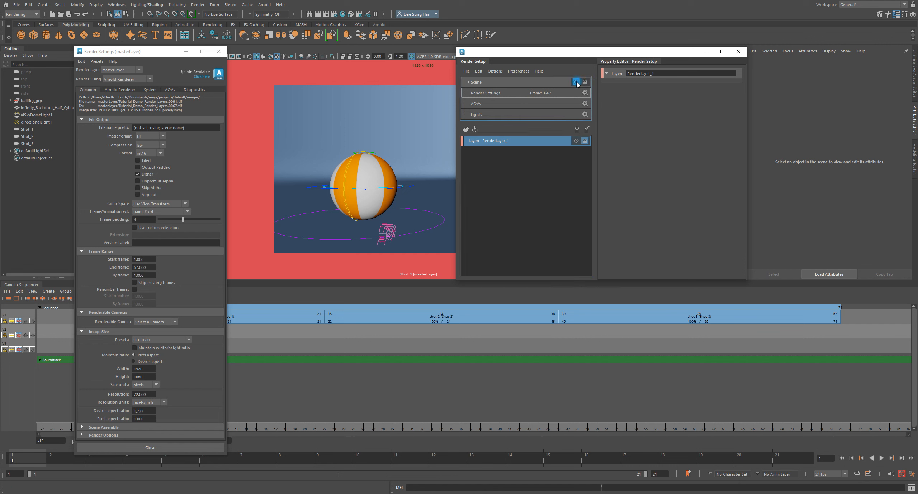
pyautogui.click(577, 141)
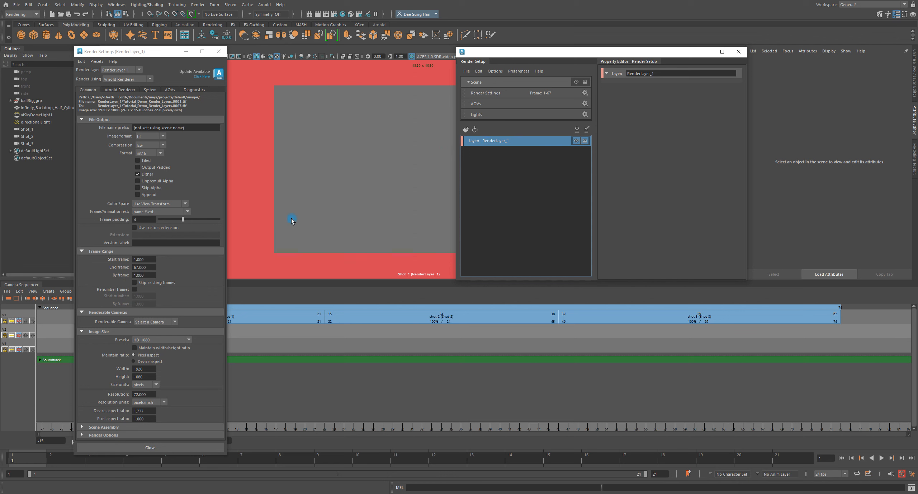
pyautogui.click(585, 82)
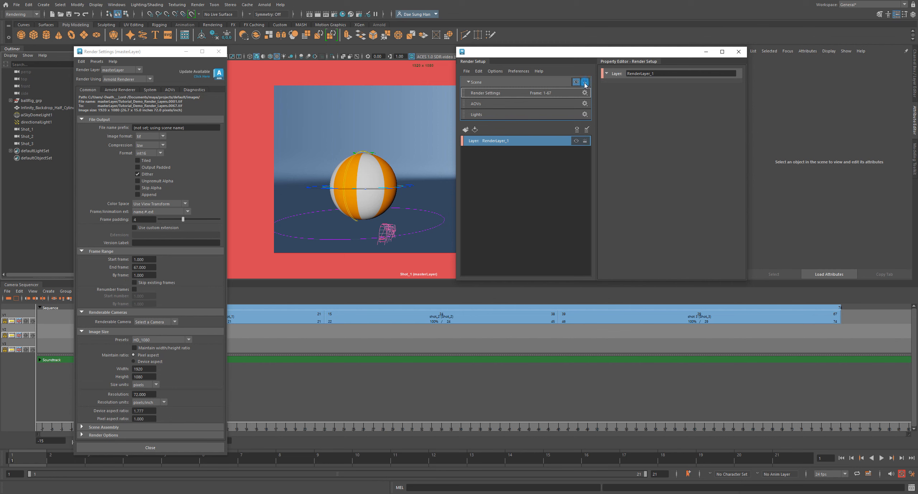
pyautogui.click(489, 82)
pyautogui.click(518, 141)
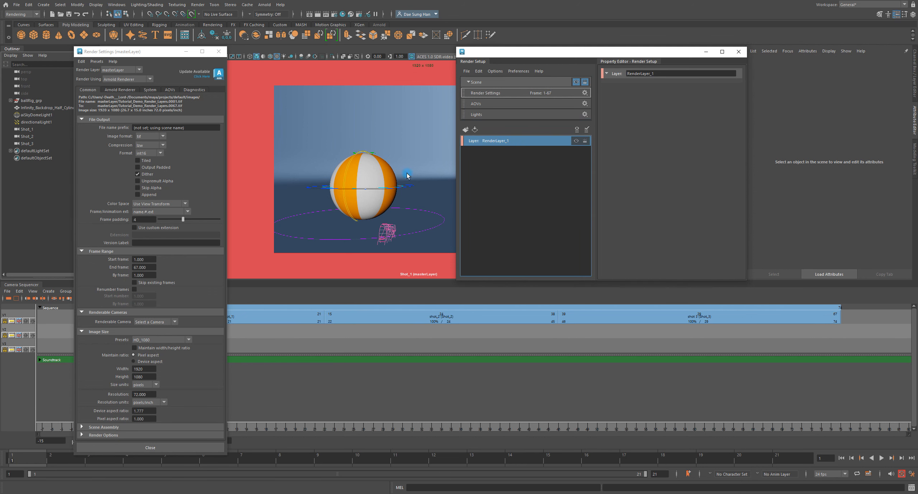
# Step: Make RenderLayer_1 the visible layer and reposition the Render Setup window to check the viewport
pyautogui.click(577, 141)
pyautogui.moveTo(510, 51); pyautogui.dragTo(631, 218)
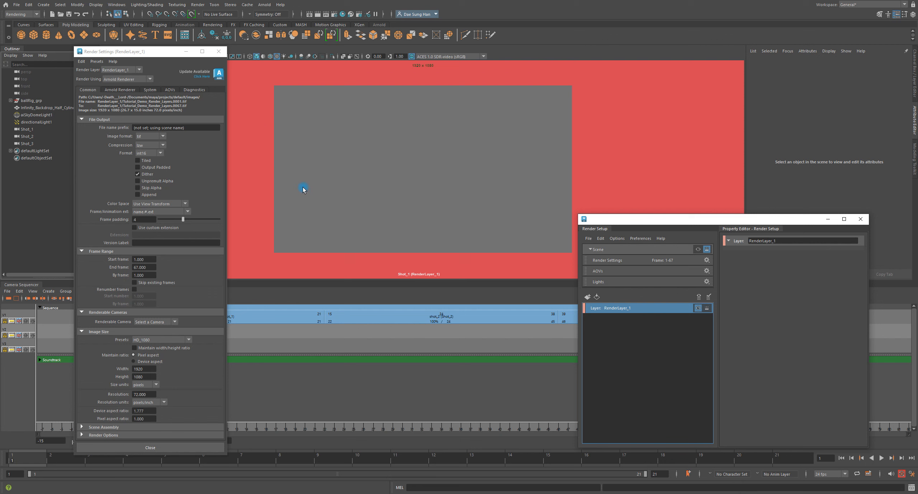
pyautogui.moveTo(660, 222); pyautogui.dragTo(568, 166)
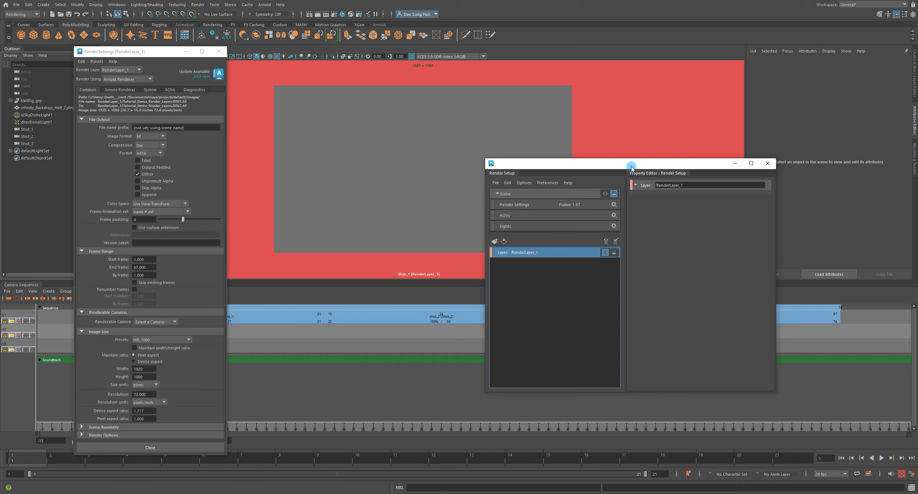
pyautogui.moveTo(632, 167); pyautogui.dragTo(629, 86)
pyautogui.click(604, 173)
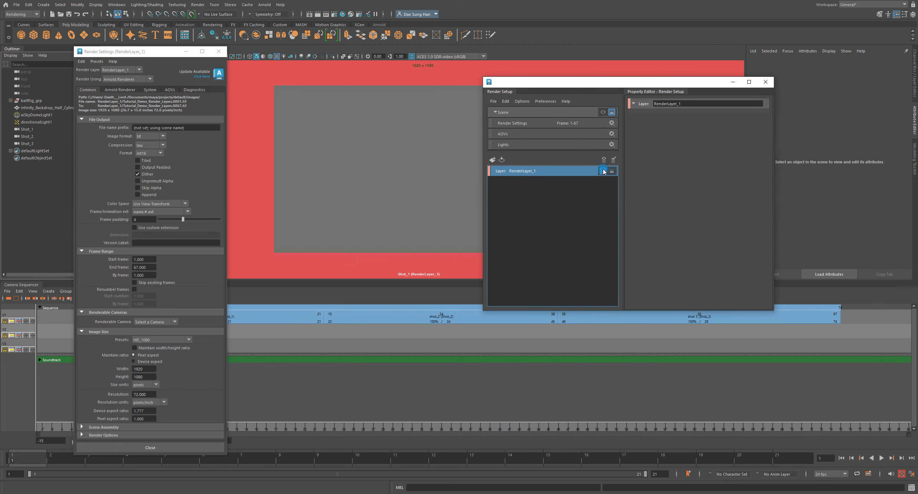
pyautogui.moveTo(582, 81); pyautogui.dragTo(722, 108)
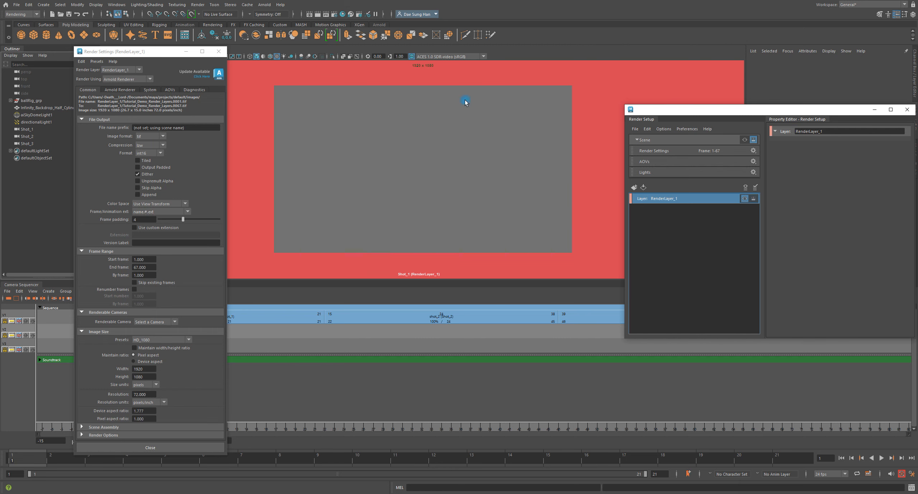
pyautogui.moveTo(693, 110); pyautogui.dragTo(516, 118)
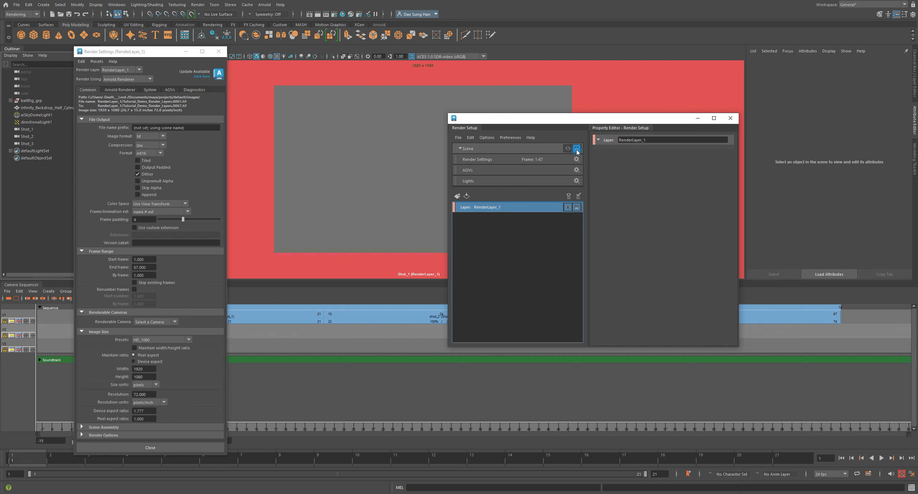
# Step: Turn off rendering for the Scene layer, move Render Setup away from the viewport's centre and select RenderLayer_1
pyautogui.click(467, 150)
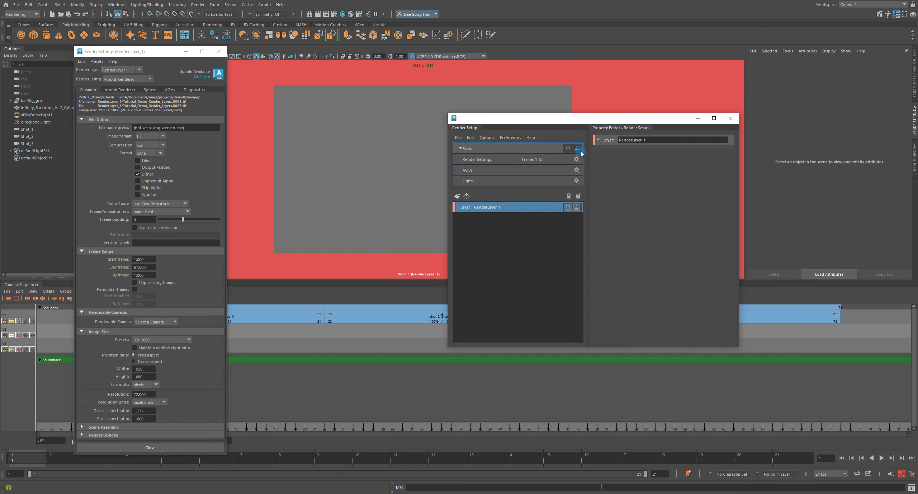
pyautogui.moveTo(608, 118); pyautogui.dragTo(691, 73)
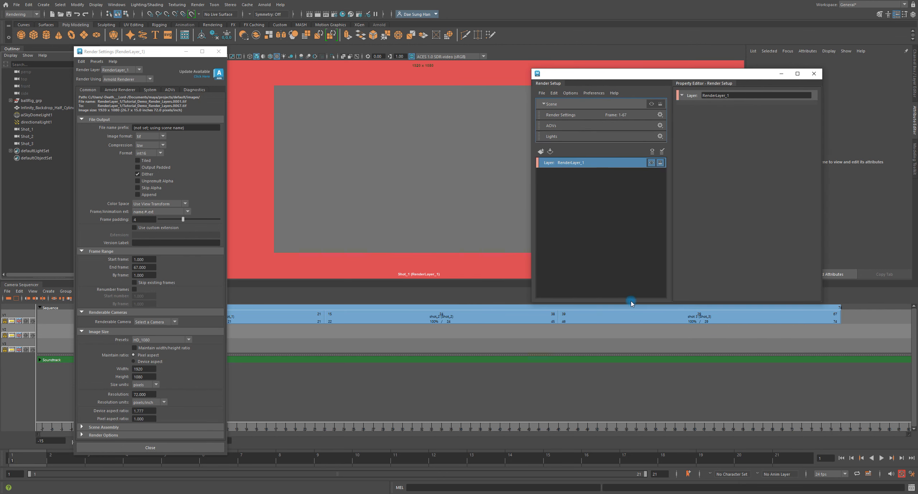
pyautogui.click(582, 163)
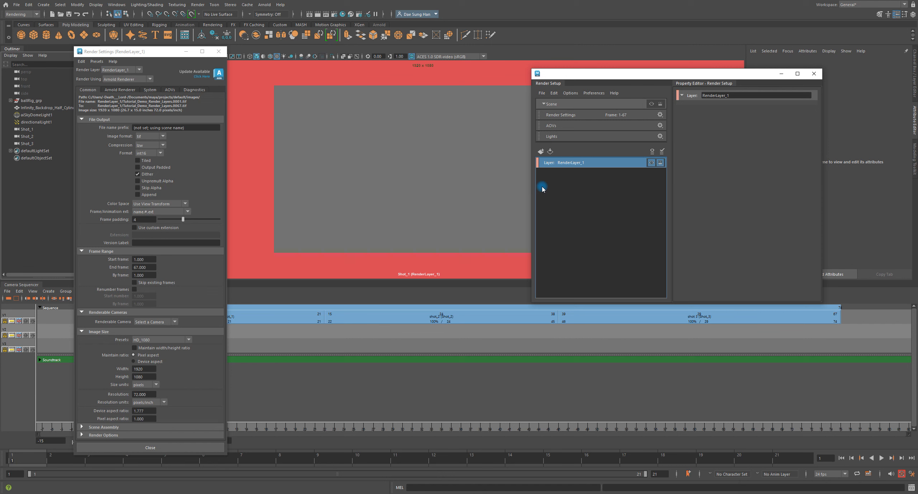
pyautogui.click(106, 128)
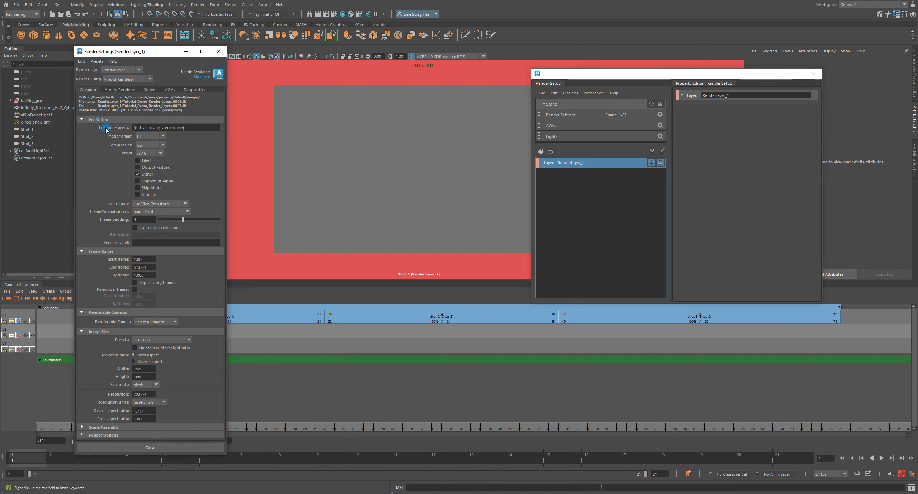
pyautogui.moveTo(195, 129); pyautogui.dragTo(84, 133)
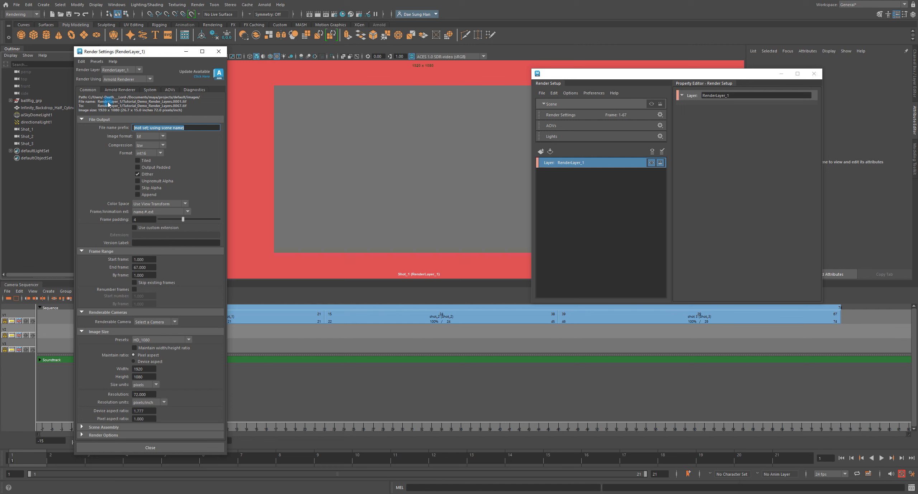
pyautogui.press('BackSpace')
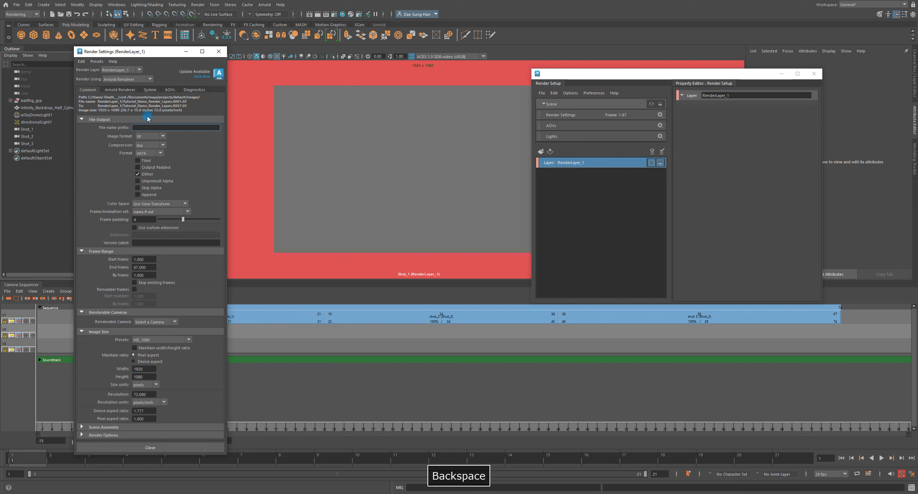
pyautogui.press('Return')
pyautogui.moveTo(194, 128); pyautogui.dragTo(61, 128)
pyautogui.press('BackSpace')
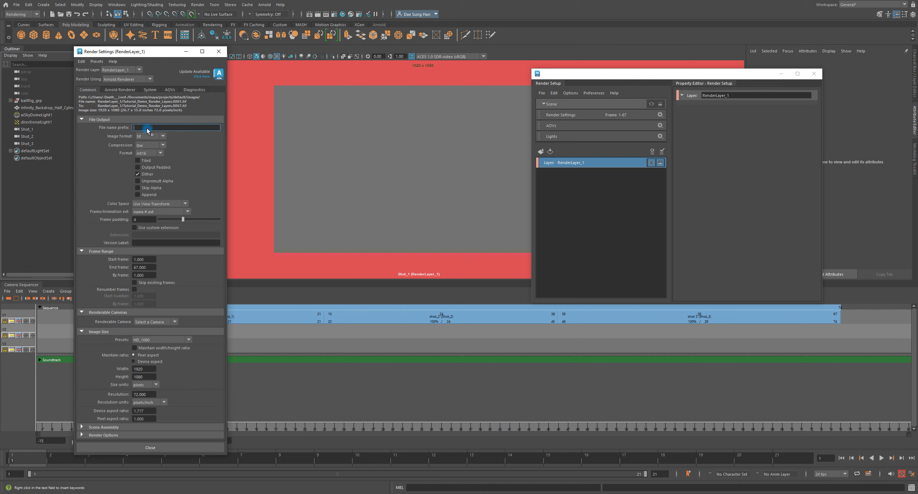
pyautogui.rightClick(147, 130)
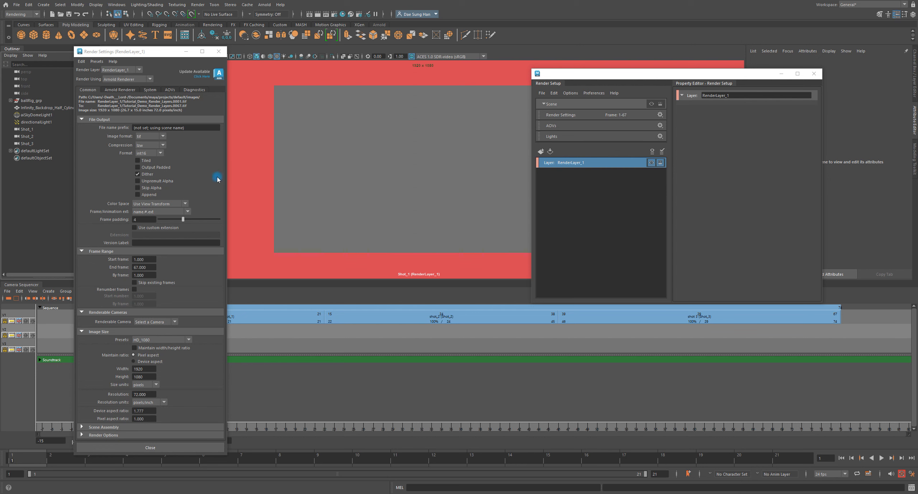
# Step: Set the render file name prefix to the keywords <Scene>__<RenderLayer>__<Camera>
pyautogui.click(190, 128)
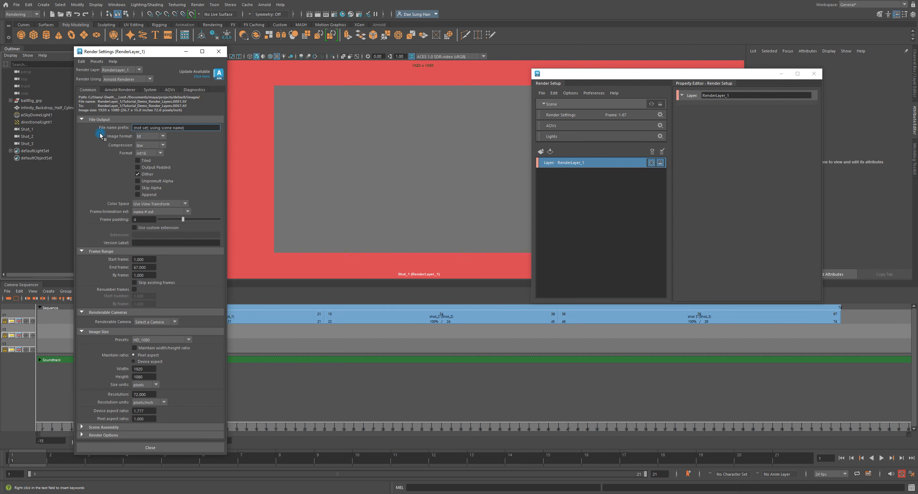
pyautogui.press('BackSpace')
pyautogui.rightClick(141, 131)
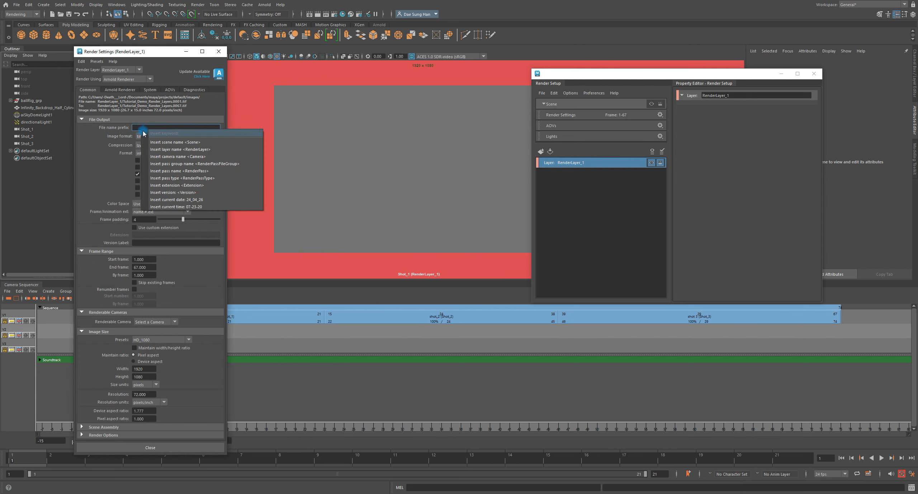
pyautogui.click(176, 143)
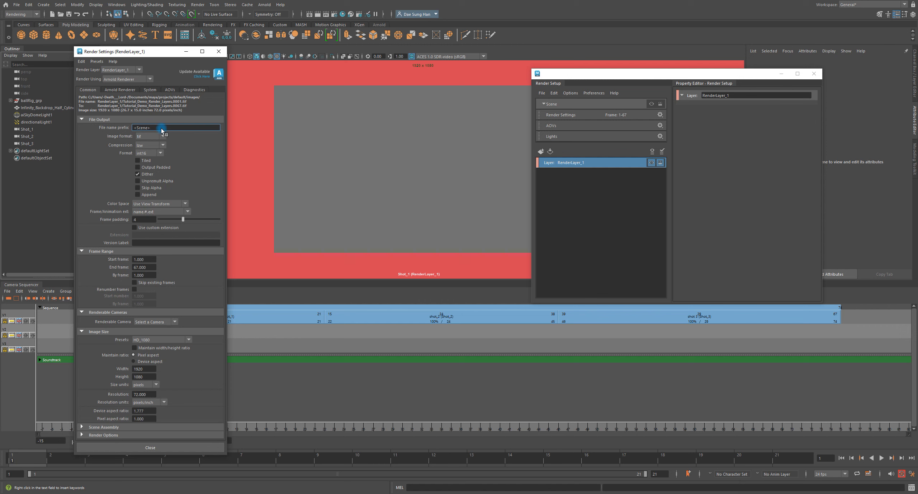
pyautogui.write('_')
pyautogui.rightClick(168, 128)
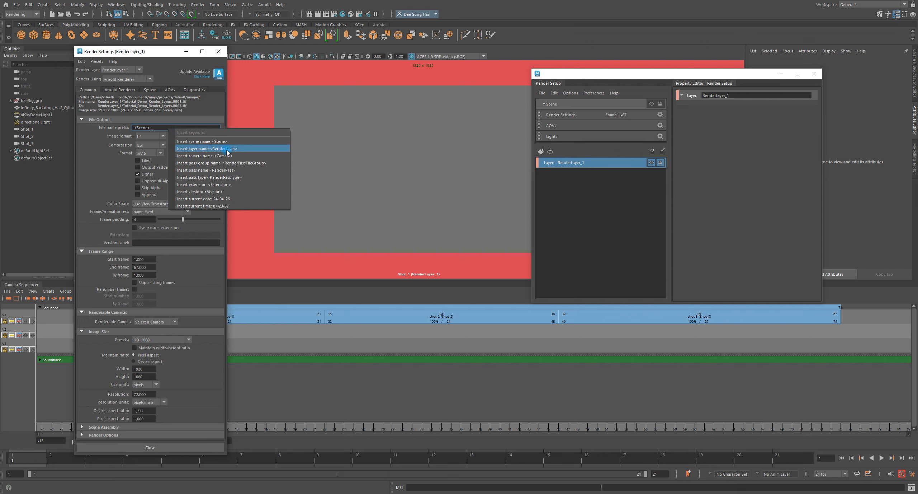
pyautogui.click(222, 149)
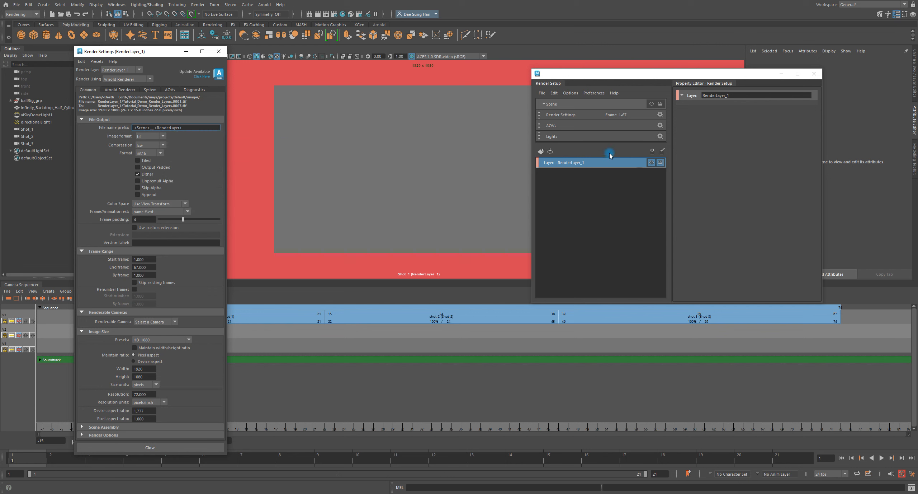
pyautogui.click(180, 129)
pyautogui.write('__')
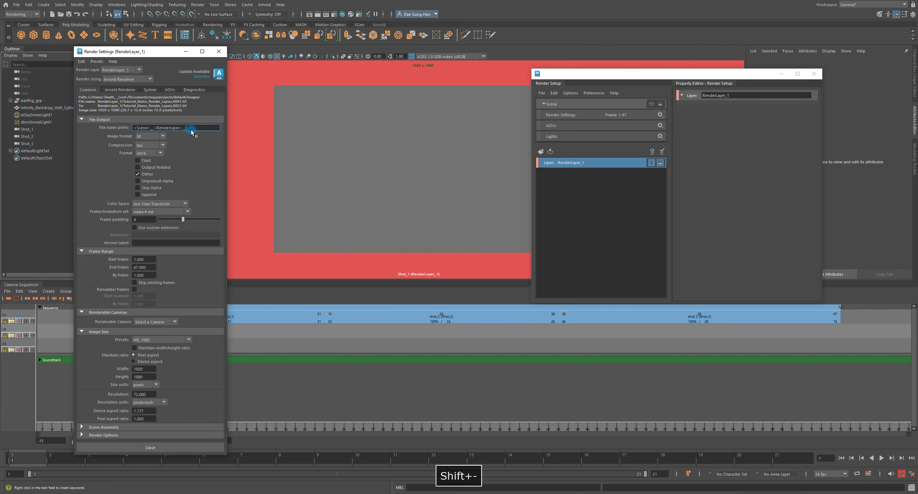
pyautogui.rightClick(191, 130)
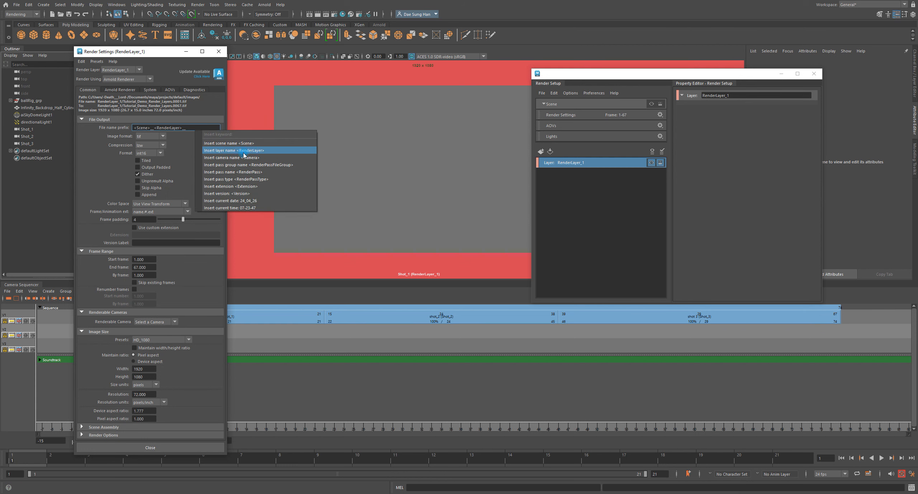
pyautogui.click(229, 161)
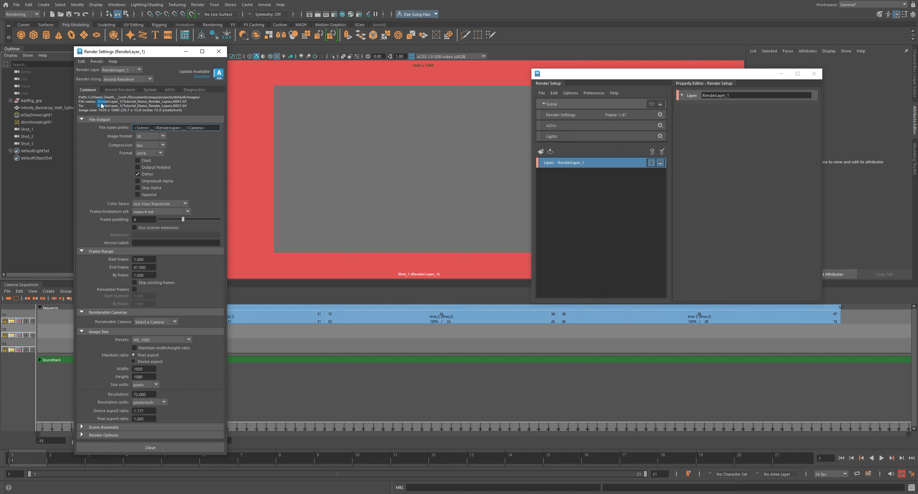
pyautogui.press('Return')
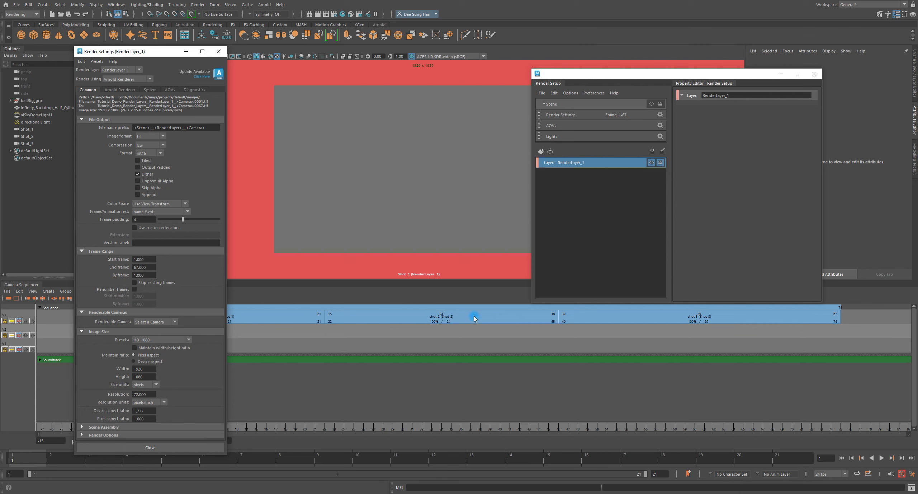
# Step: Create an absolute override of the start frame for RenderLayer_1 and show its properties in Render Setup
pyautogui.click(583, 161)
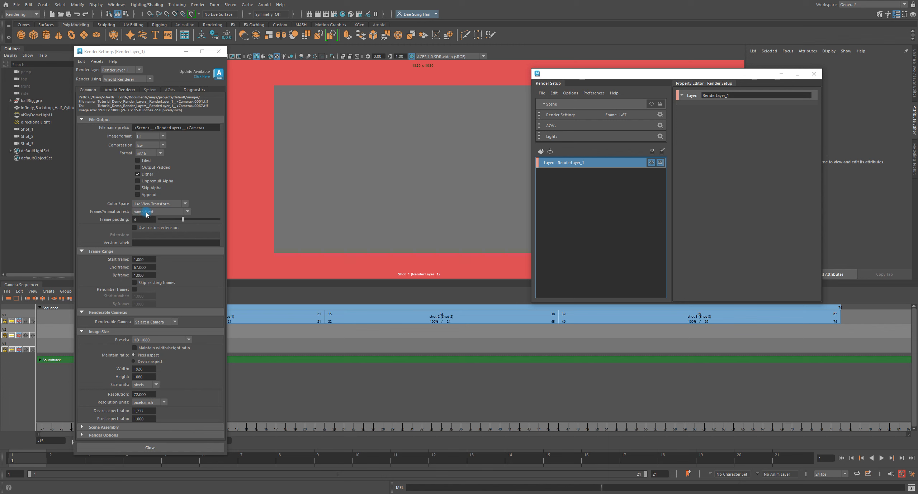
pyautogui.click(126, 260)
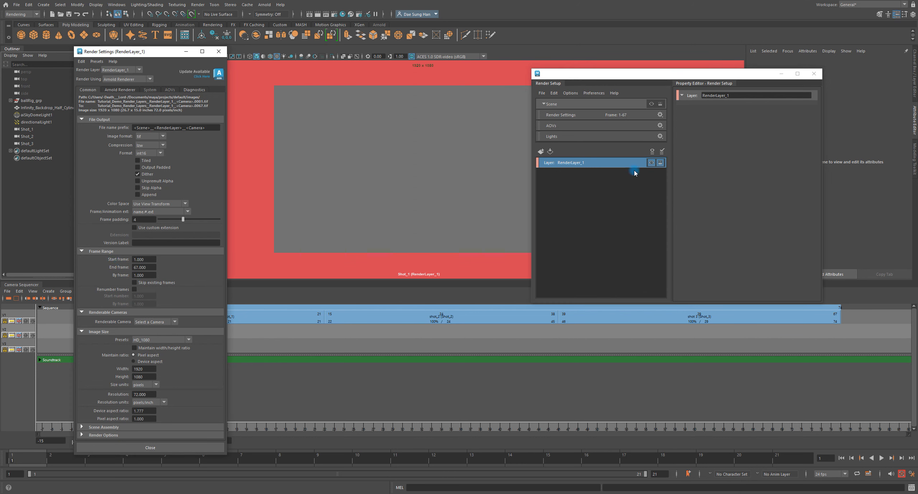
pyautogui.moveTo(157, 53); pyautogui.dragTo(454, 28)
pyautogui.rightClick(416, 236)
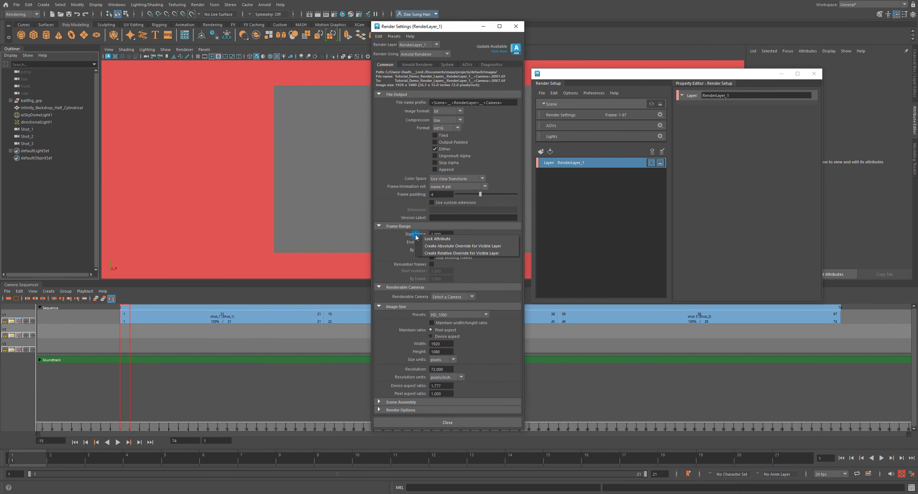
pyautogui.click(451, 247)
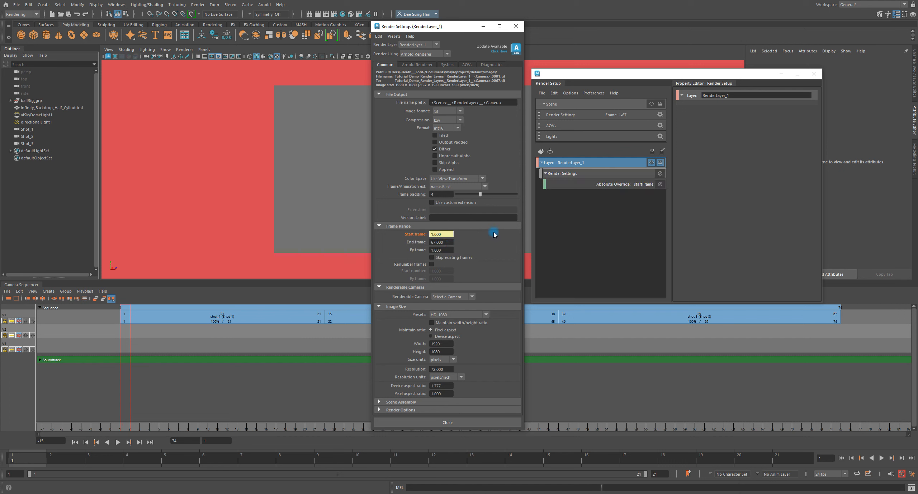
pyautogui.click(646, 184)
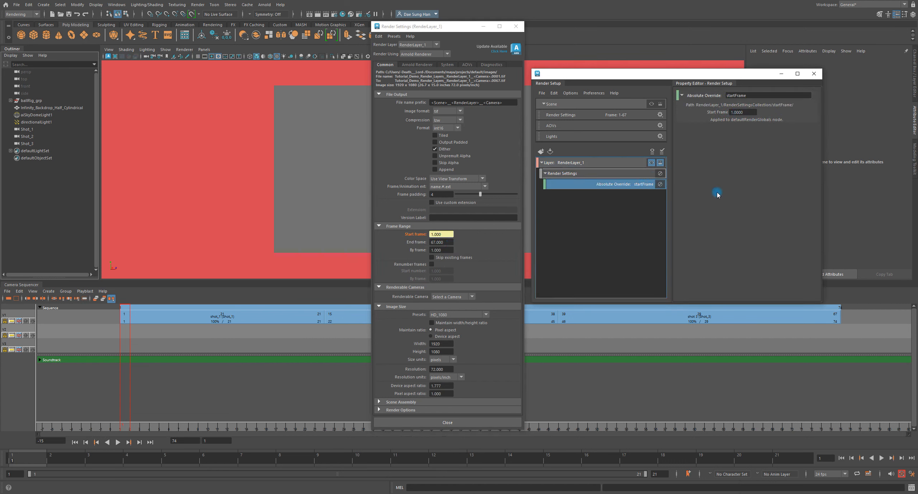
# Step: Create an absolute override of the end frame for RenderLayer_1 and show its properties in Render Setup
pyautogui.click(416, 244)
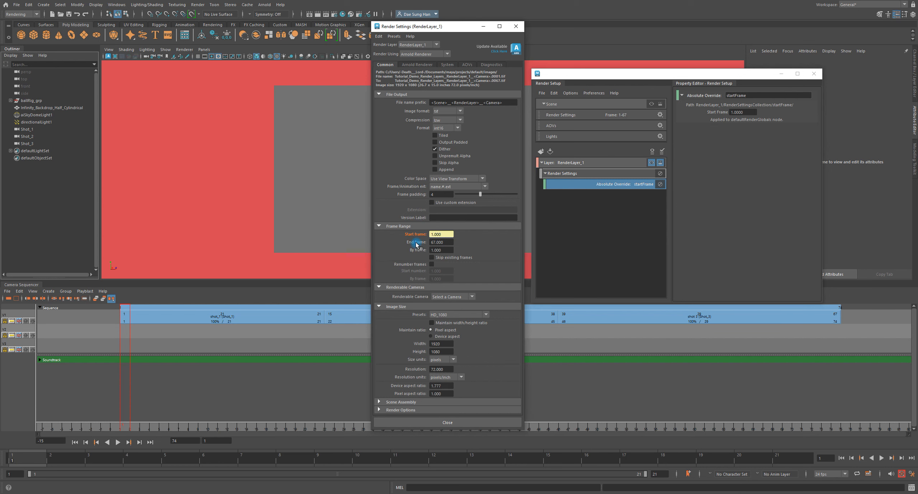
pyautogui.rightClick(417, 245)
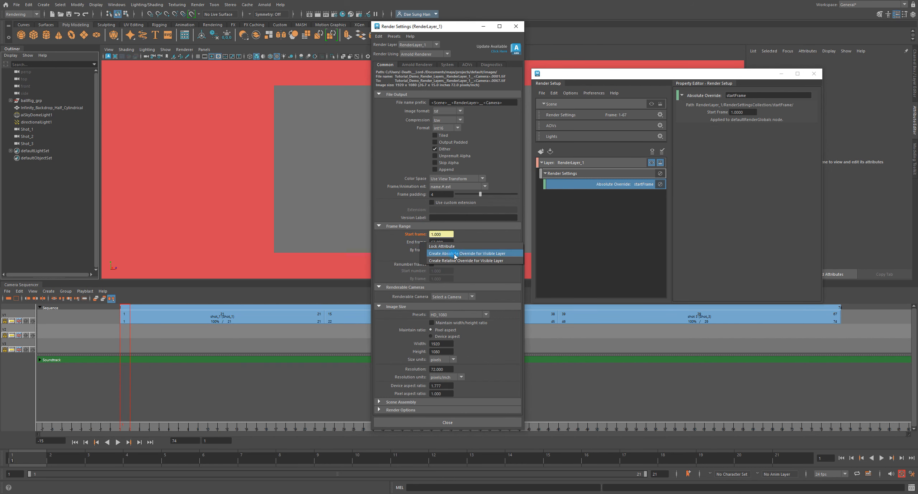
pyautogui.click(468, 254)
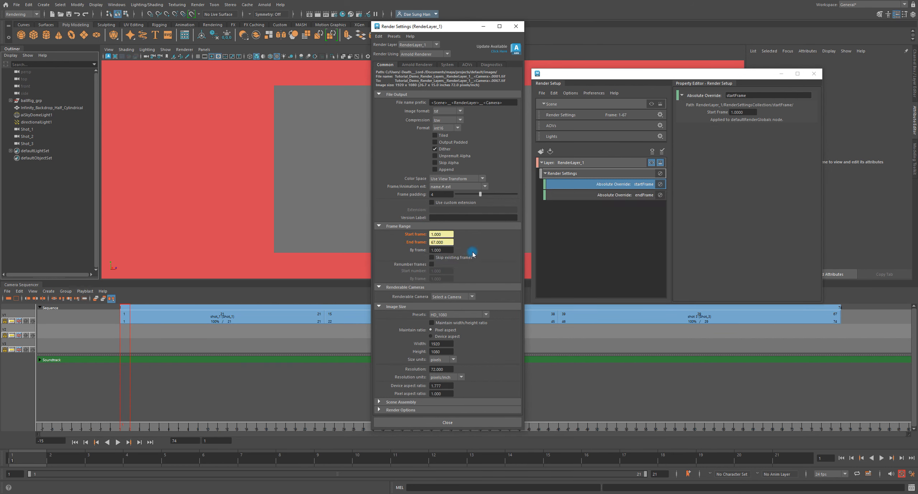
pyautogui.click(607, 196)
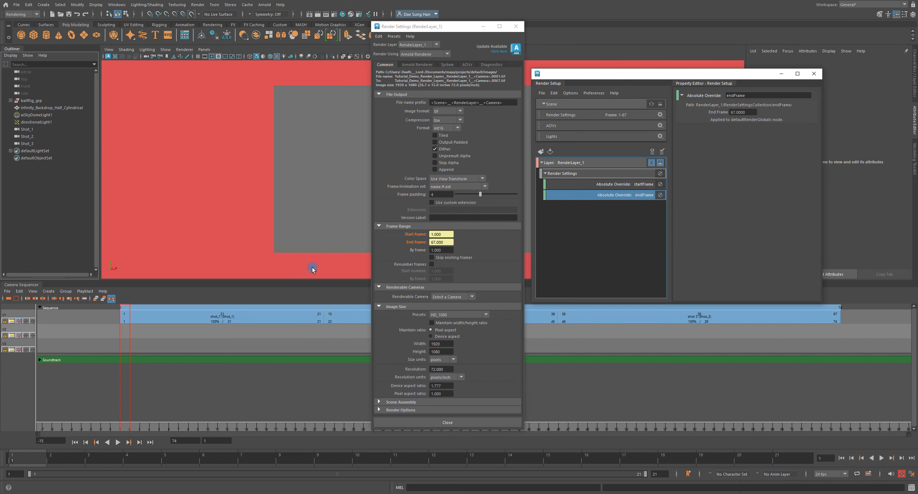
# Step: Move the Render Settings window over the Outliner and shorten it to uncover shot_1 in the Camera Sequencer
pyautogui.click(442, 28)
pyautogui.moveTo(449, 24); pyautogui.dragTo(112, 46)
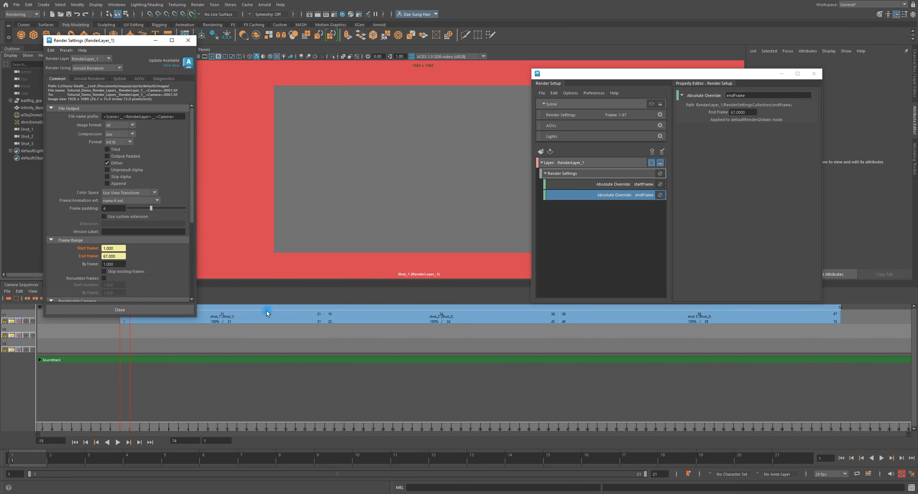
pyautogui.moveTo(171, 318); pyautogui.dragTo(179, 272)
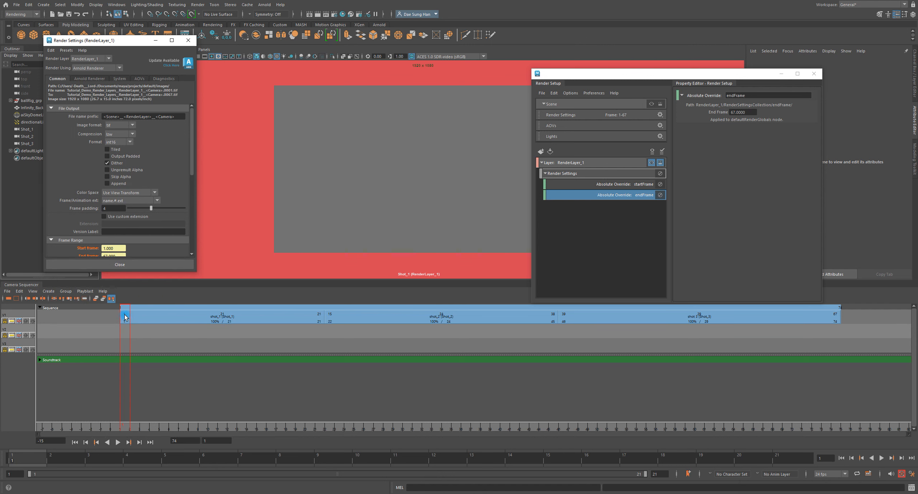